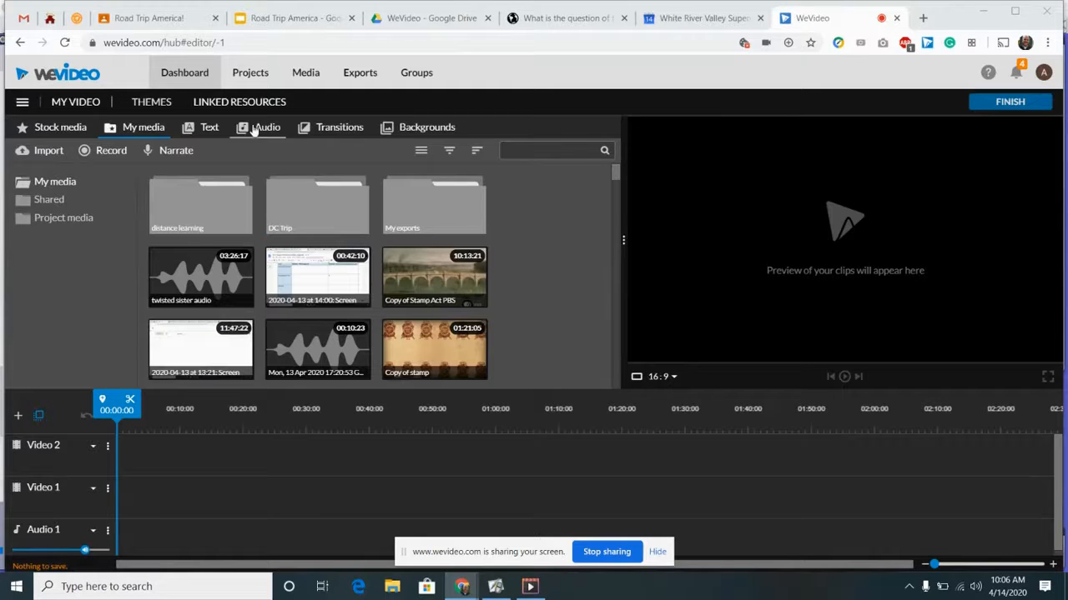
Step: Try to start a new recording from the WeVideo media library and dismiss the notice
{"action": "left_click", "coordinate": [291, 19]}
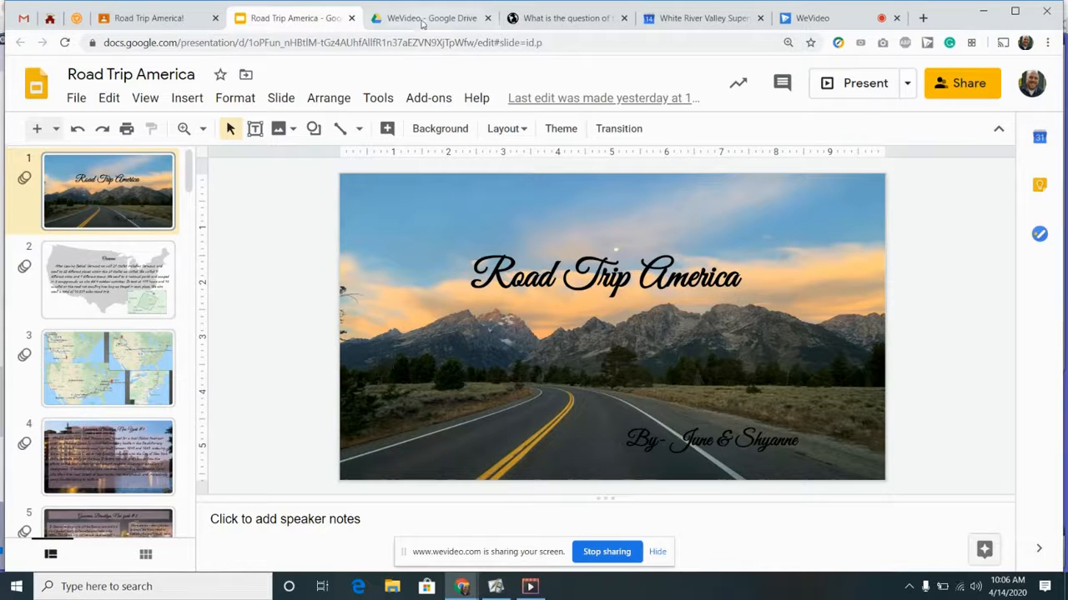
{"action": "left_click", "coordinate": [818, 22]}
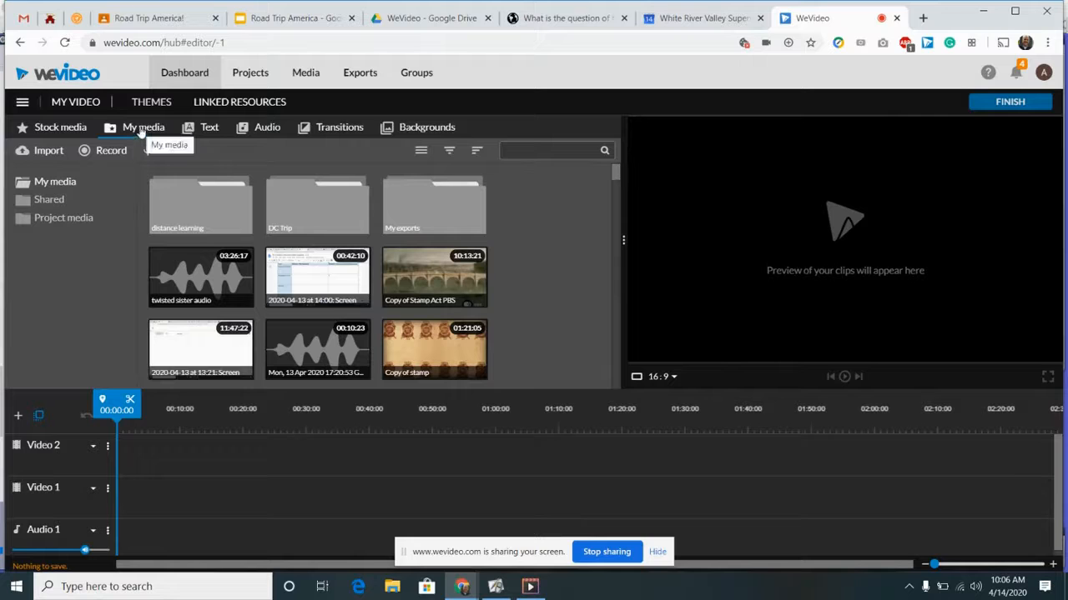
{"action": "left_click", "coordinate": [106, 155]}
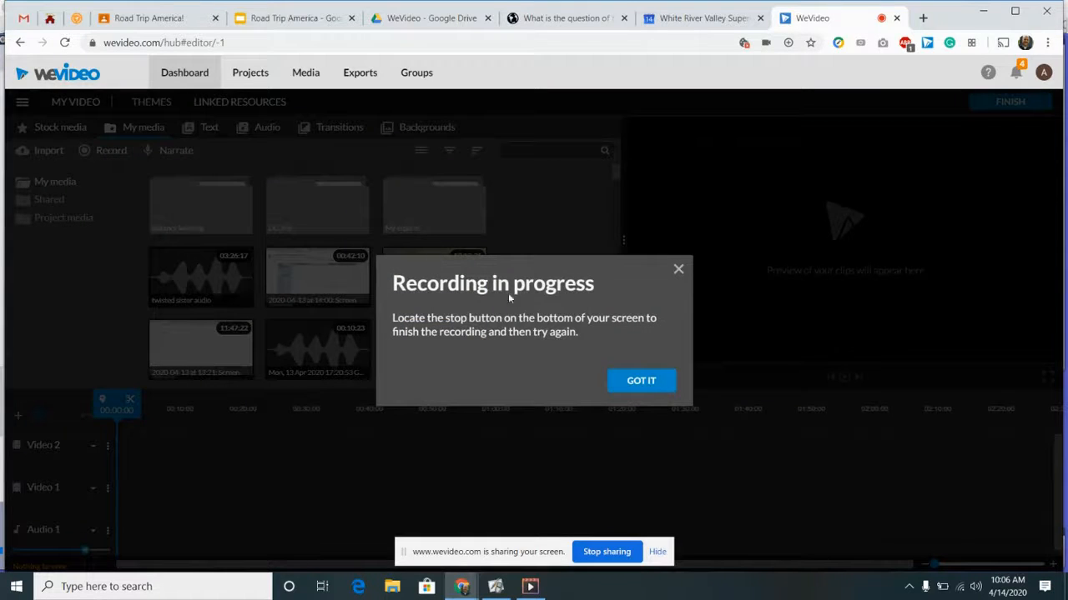
{"action": "left_click", "coordinate": [678, 268]}
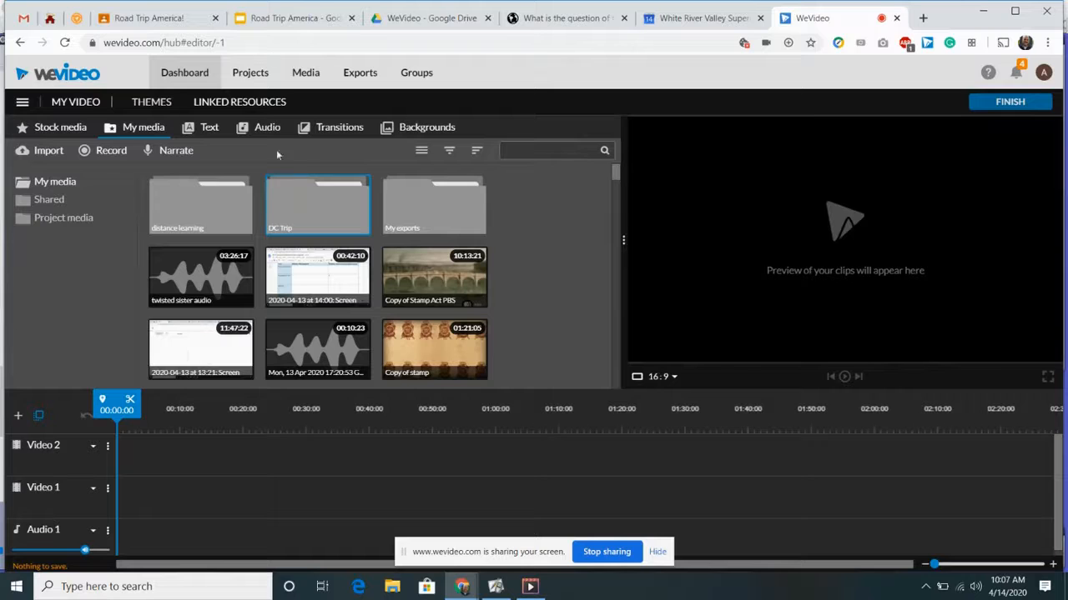
Step: Switch to the Road Trip America presentation in Google Slides, present its first two slides and leave the slideshow
{"action": "left_click", "coordinate": [261, 18]}
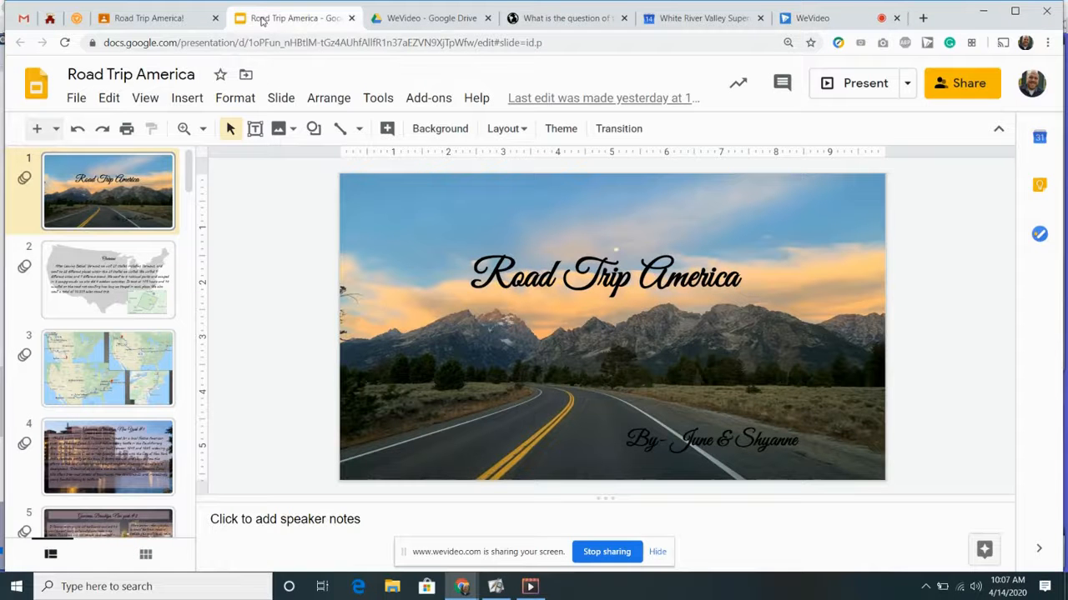
{"action": "left_click", "coordinate": [823, 82]}
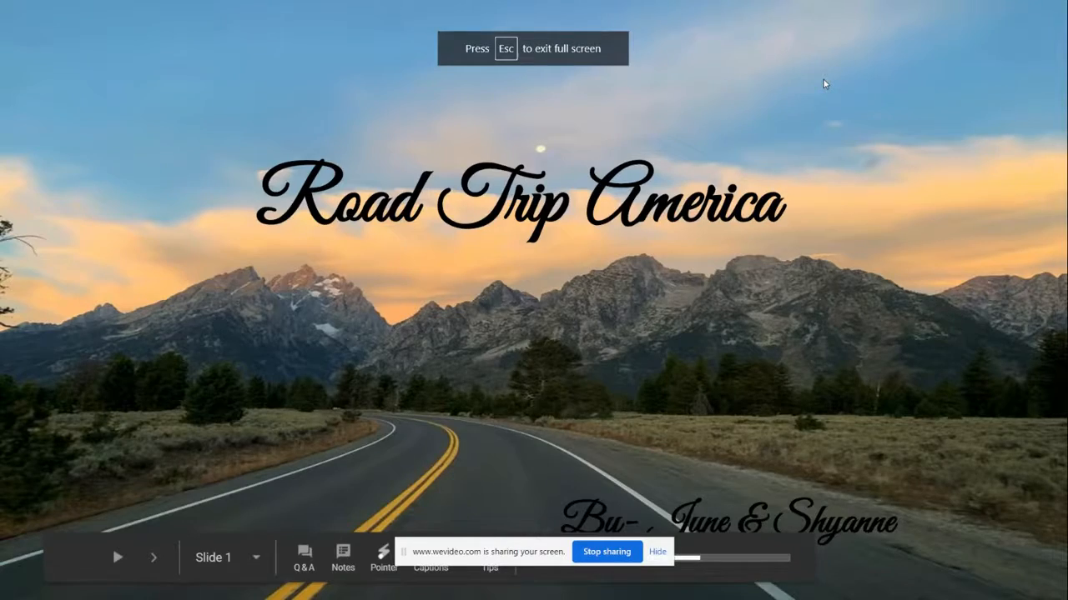
{"action": "left_click", "coordinate": [824, 83]}
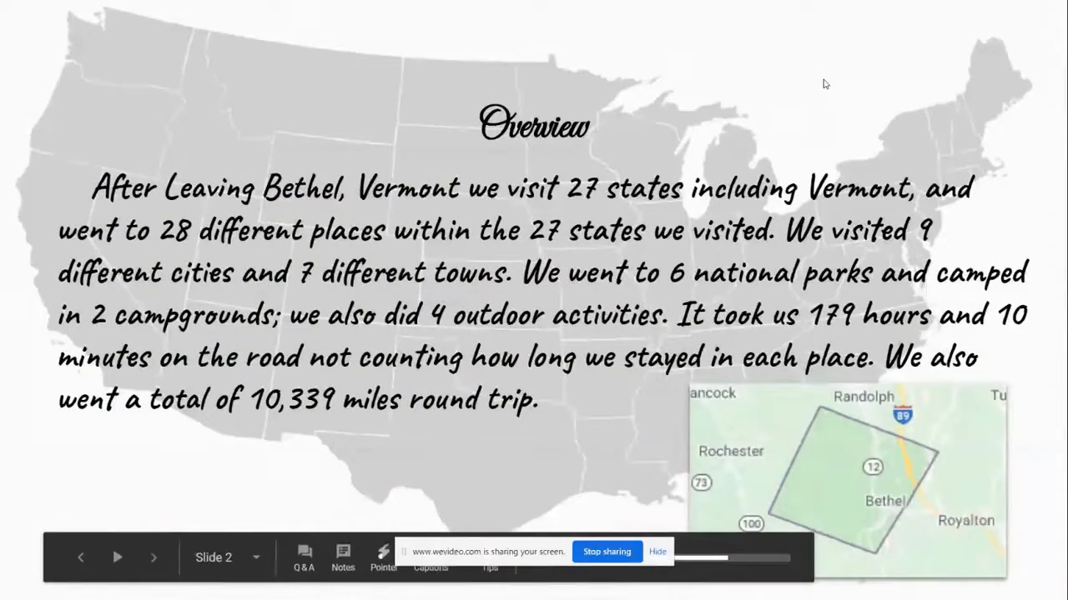
{"action": "key", "text": "Escape"}
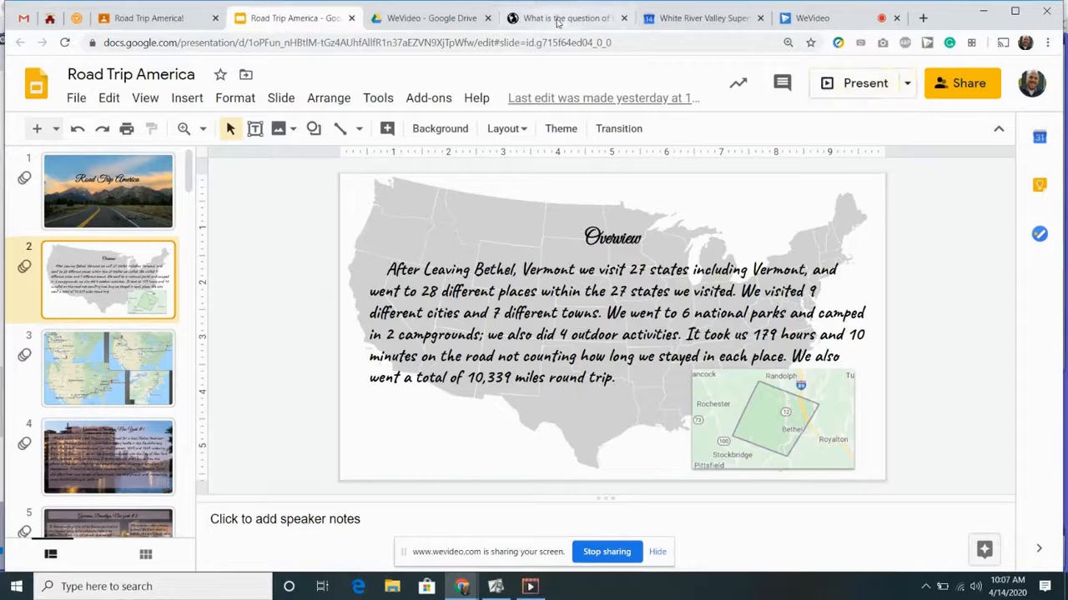
Step: Return to WeVideo, place the "2020-03-17 at 10:58: Webcam" clip at the start of Video 2, and delete it
{"action": "left_click", "coordinate": [828, 20]}
{"action": "scroll", "coordinate": [432, 288], "scroll_direction": "down", "scroll_amount": 1}
{"action": "scroll", "coordinate": [432, 288], "scroll_direction": "down", "scroll_amount": 5}
{"action": "scroll", "coordinate": [432, 288], "scroll_direction": "up", "scroll_amount": 3}
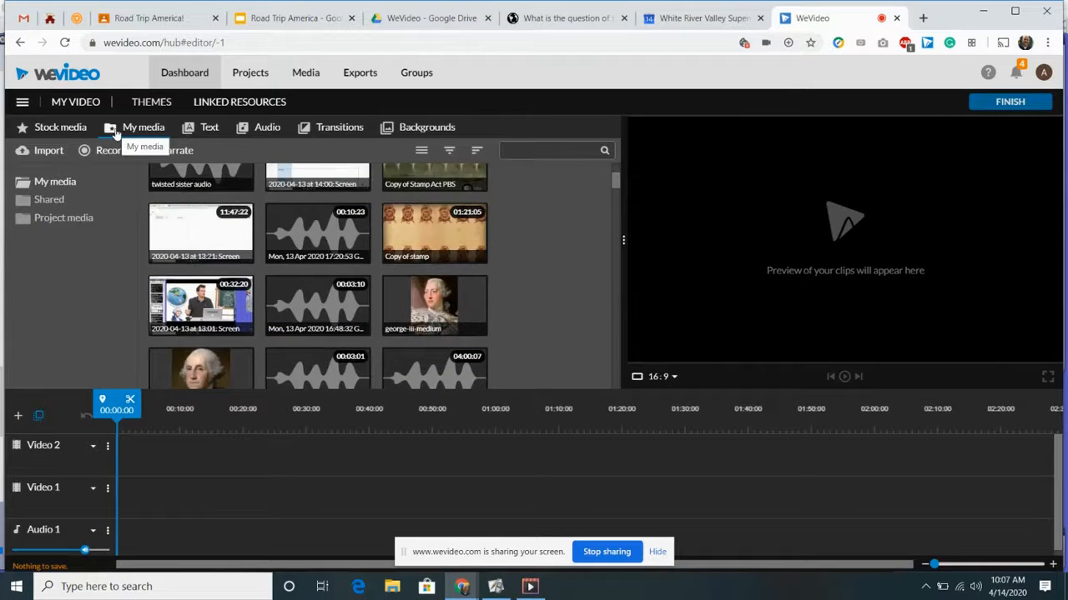
{"action": "scroll", "coordinate": [365, 292], "scroll_direction": "down", "scroll_amount": 4}
{"action": "scroll", "coordinate": [365, 292], "scroll_direction": "down", "scroll_amount": 3}
{"action": "scroll", "coordinate": [366, 292], "scroll_direction": "down", "scroll_amount": 1}
{"action": "left_click", "coordinate": [427, 257]}
{"action": "left_click_drag", "start_coordinate": [427, 257], "coordinate": [124, 458]}
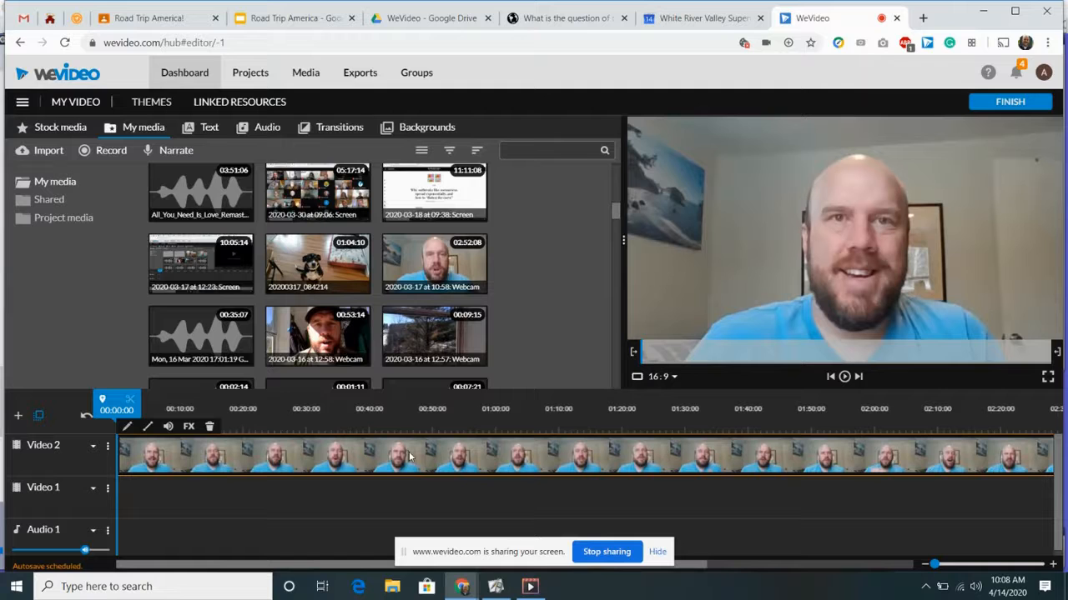
{"action": "key", "text": "Delete"}
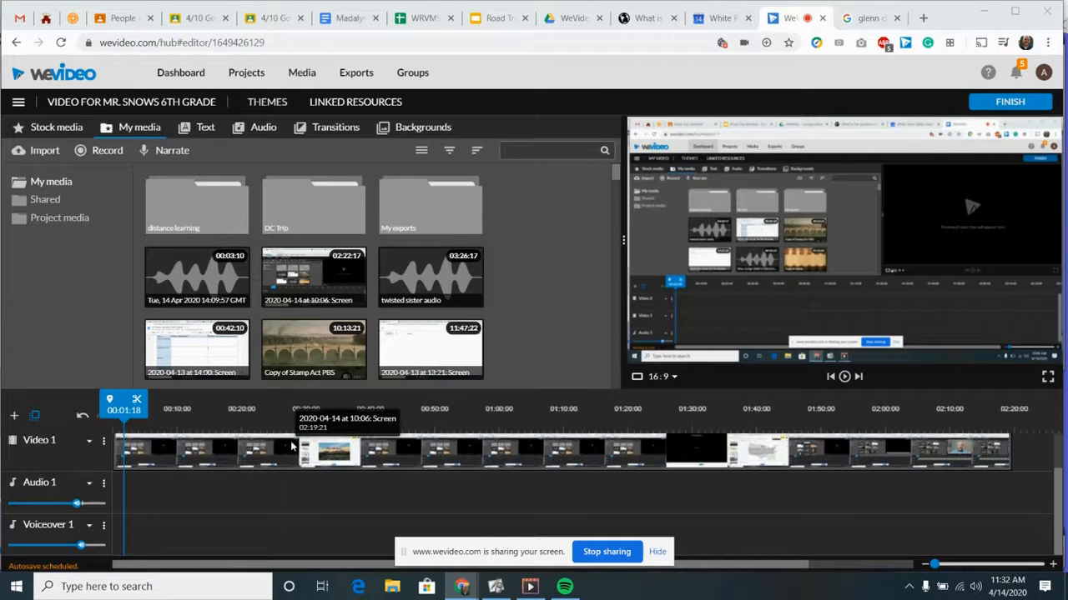
Step: Preview the screen recording on Video 1 and shift it to start at about 6 seconds on the timeline
{"action": "left_click", "coordinate": [146, 455]}
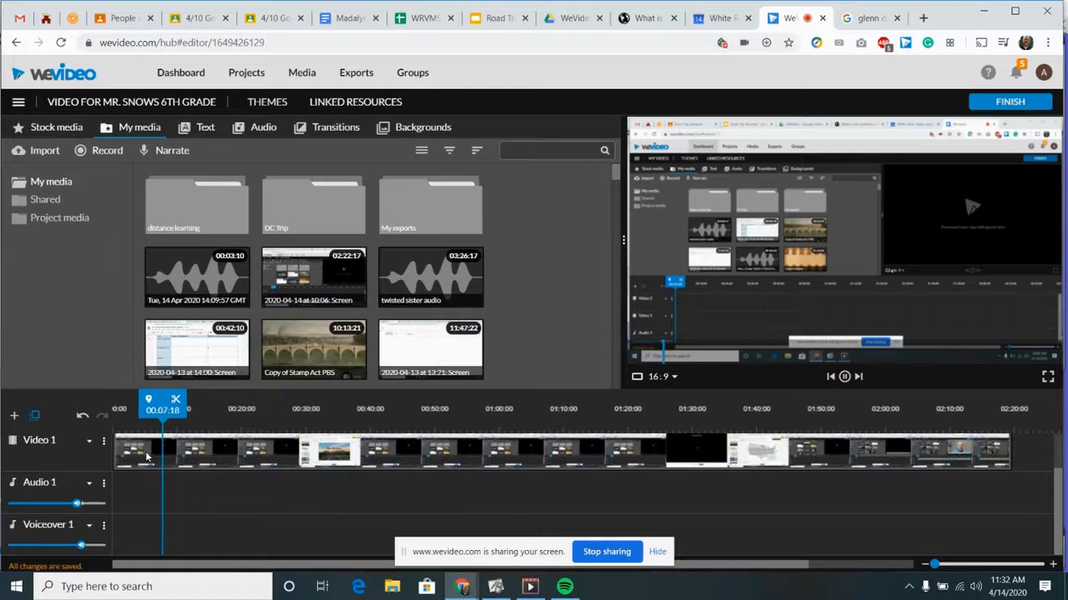
{"action": "left_click", "coordinate": [147, 455]}
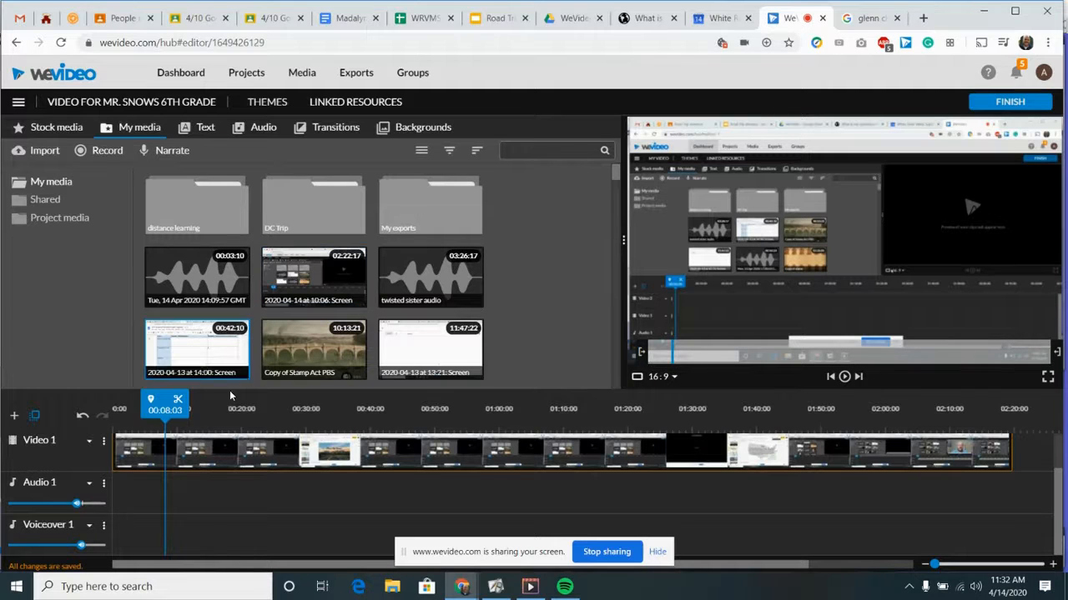
{"action": "left_click_drag", "start_coordinate": [179, 458], "coordinate": [206, 455]}
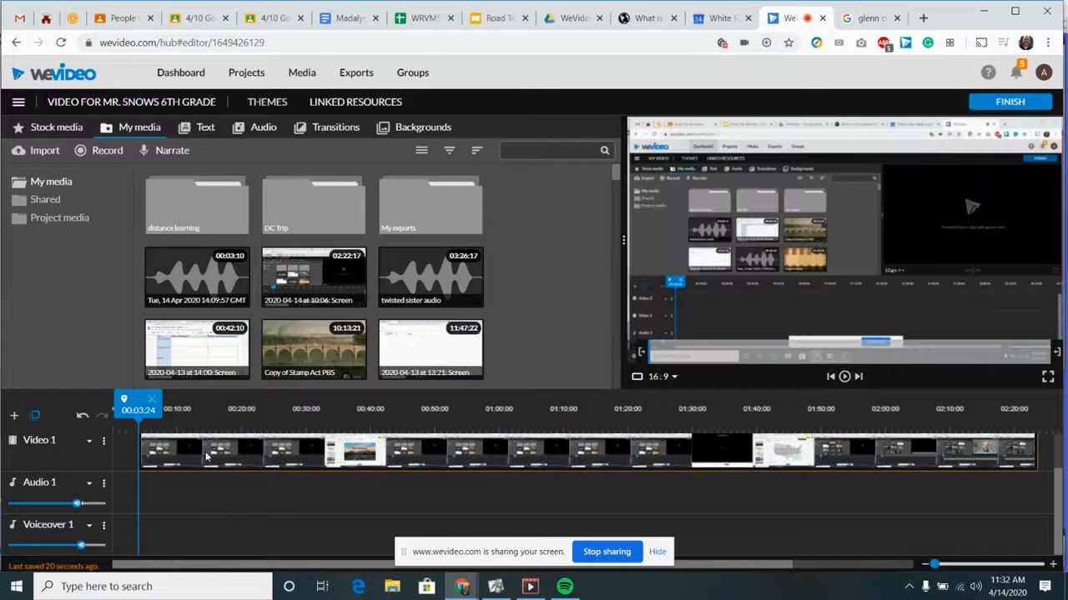
{"action": "key", "text": "space"}
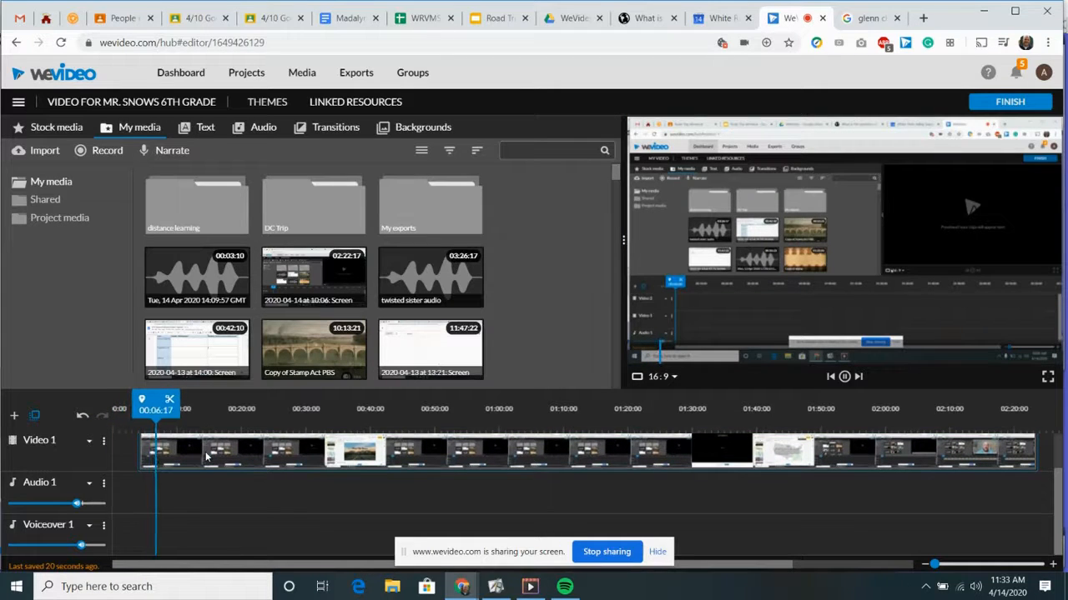
{"action": "left_click", "coordinate": [206, 456]}
{"action": "left_click_drag", "start_coordinate": [156, 405], "coordinate": [132, 409]}
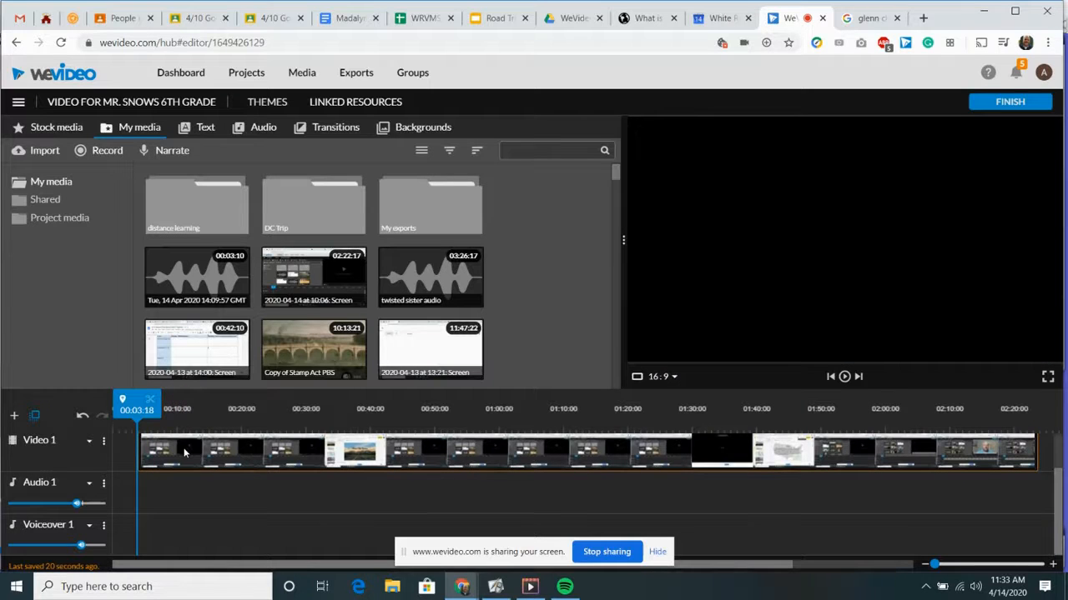
{"action": "mouse_move", "coordinate": [185, 452]}
{"action": "left_mouse_down"}
{"action": "mouse_move", "coordinate": [178, 463]}
{"action": "mouse_move", "coordinate": [198, 462]}
{"action": "left_mouse_up"}
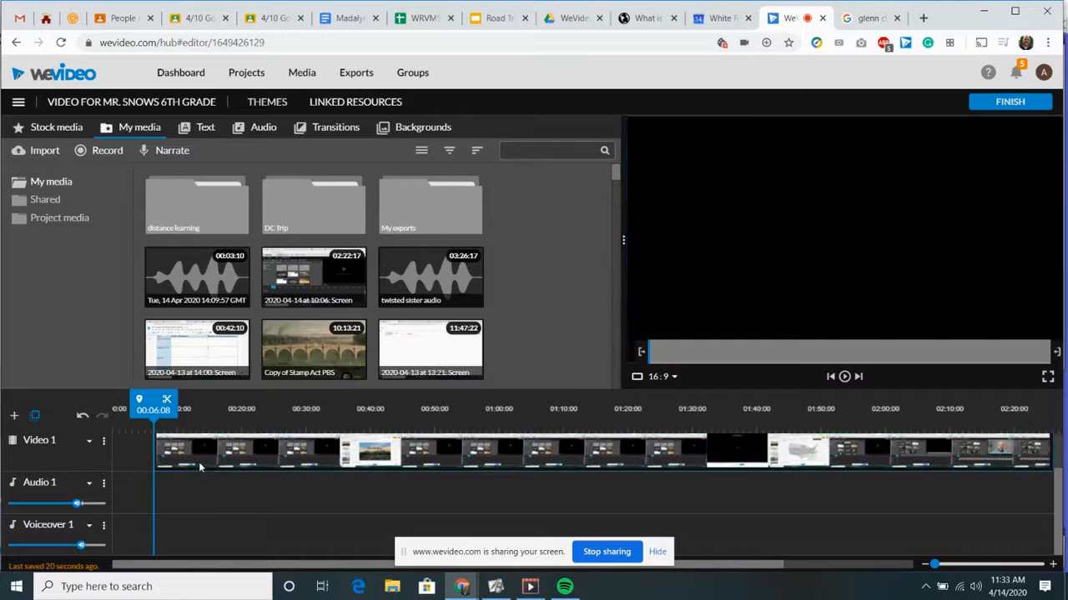
Step: Record a narration of about 4 seconds from the timeline start, save it to Voiceover 1, and delete it
{"action": "left_click_drag", "start_coordinate": [140, 409], "coordinate": [94, 412]}
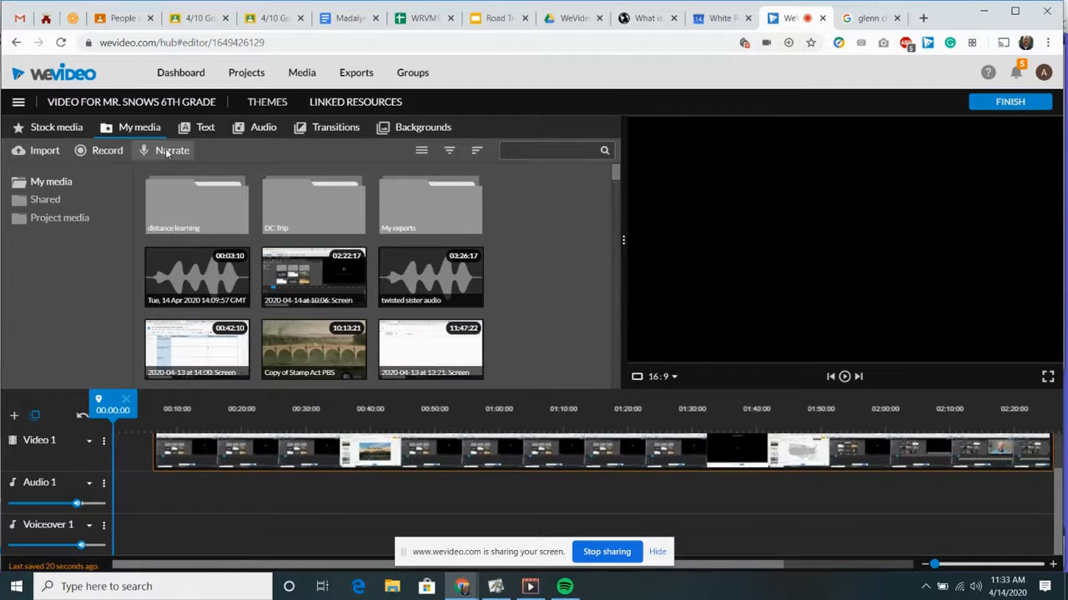
{"action": "left_click", "coordinate": [169, 151]}
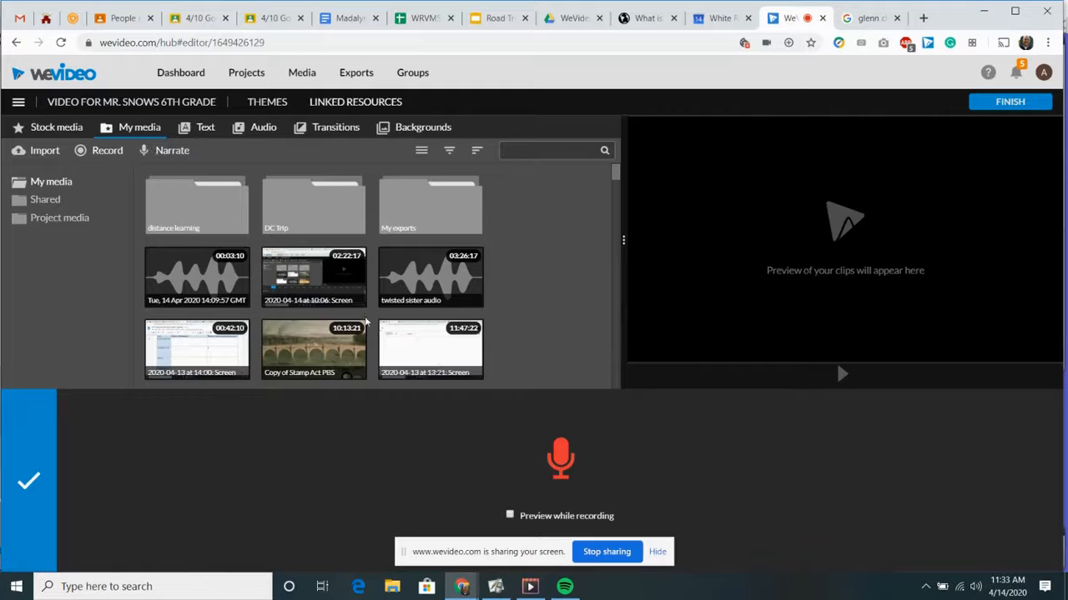
{"action": "left_click", "coordinate": [563, 465]}
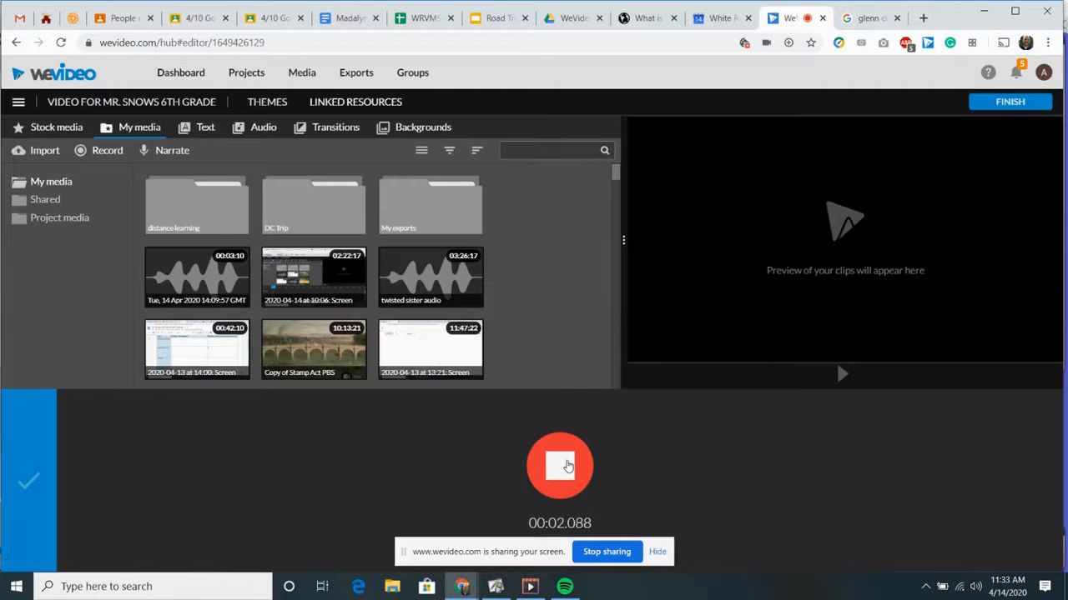
{"action": "left_click", "coordinate": [566, 466]}
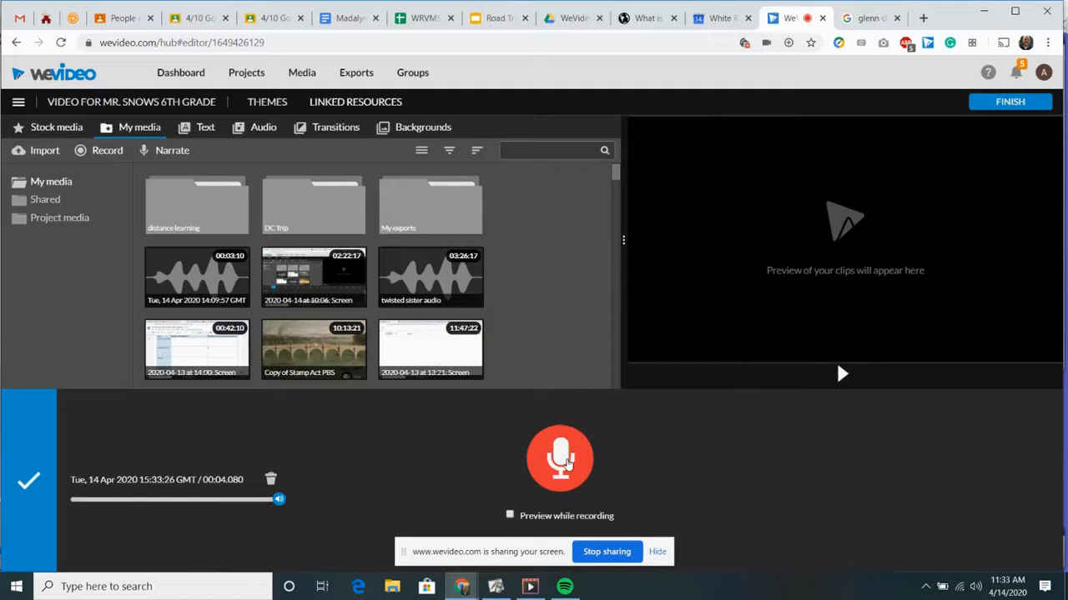
{"action": "left_click", "coordinate": [16, 471]}
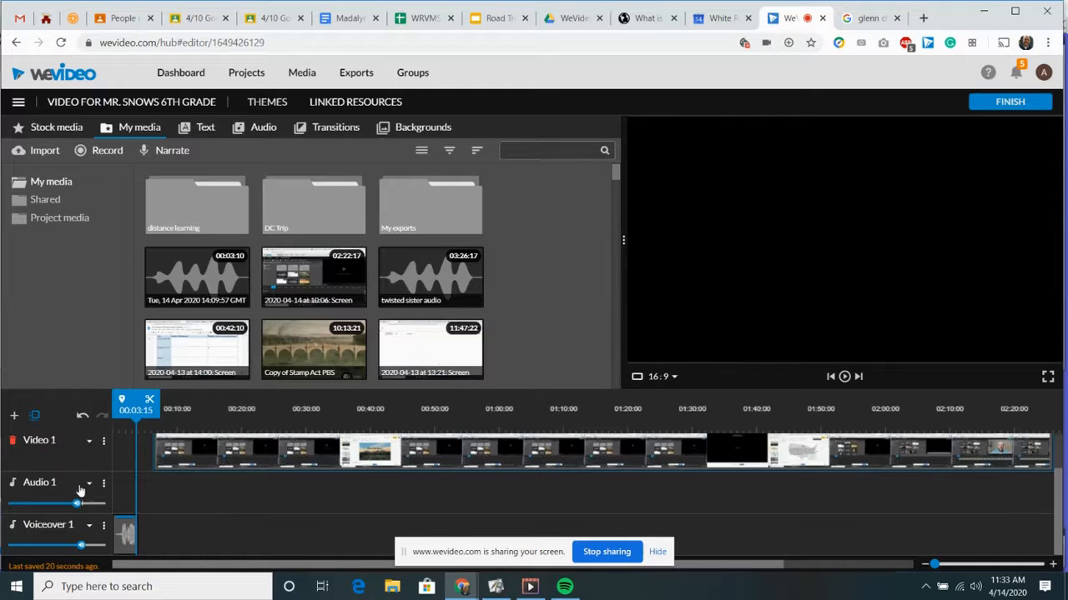
{"action": "left_click", "coordinate": [119, 534]}
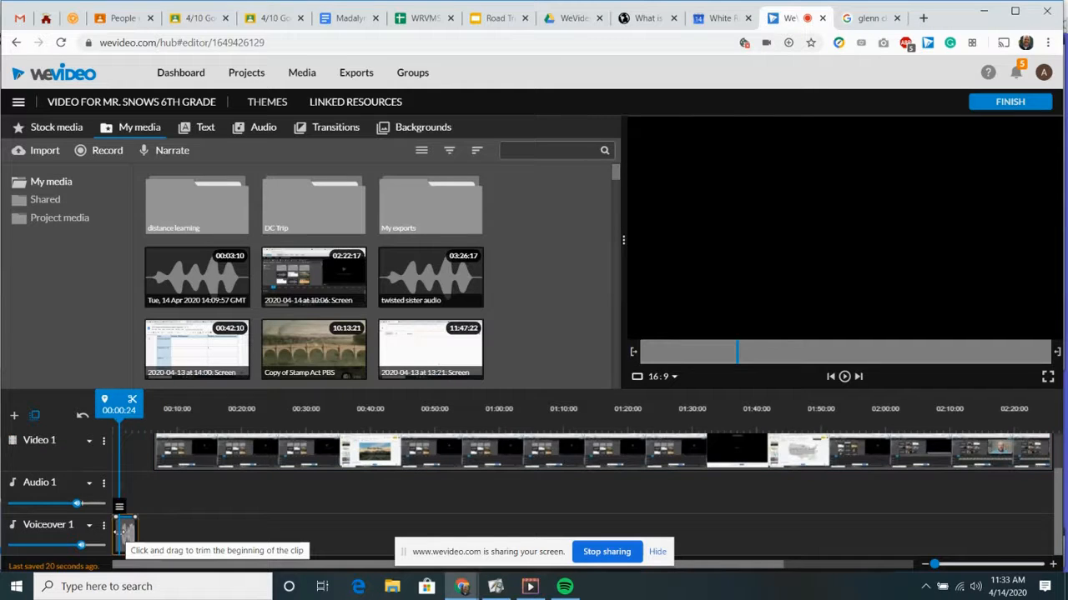
{"action": "key", "text": "Delete"}
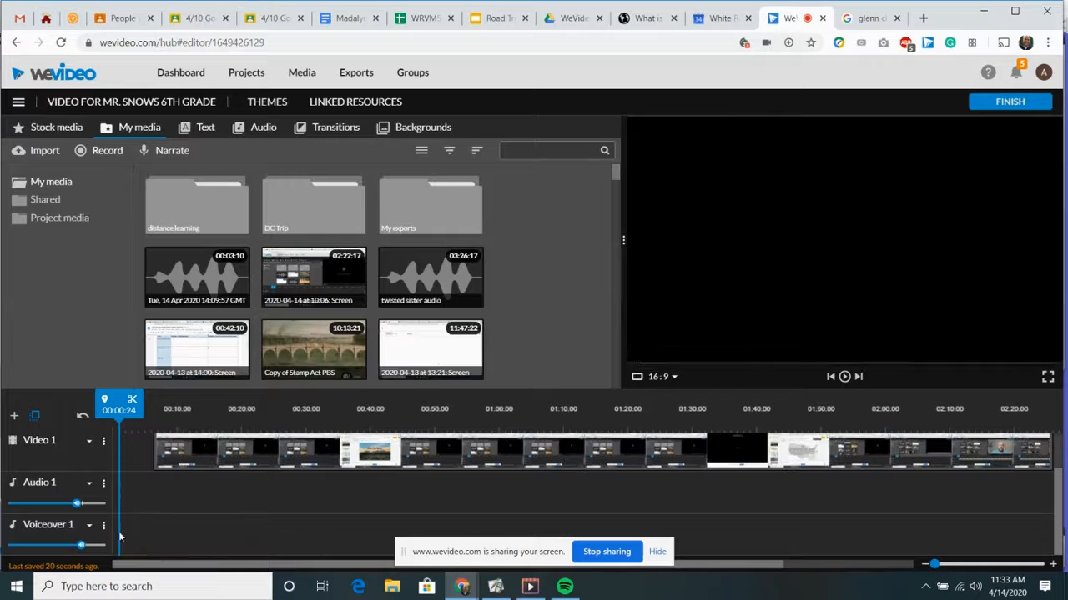
Step: Record a new narration of about 3 seconds from 00:00:24, save it to Voiceover 1, and play it back
{"action": "left_click", "coordinate": [171, 152]}
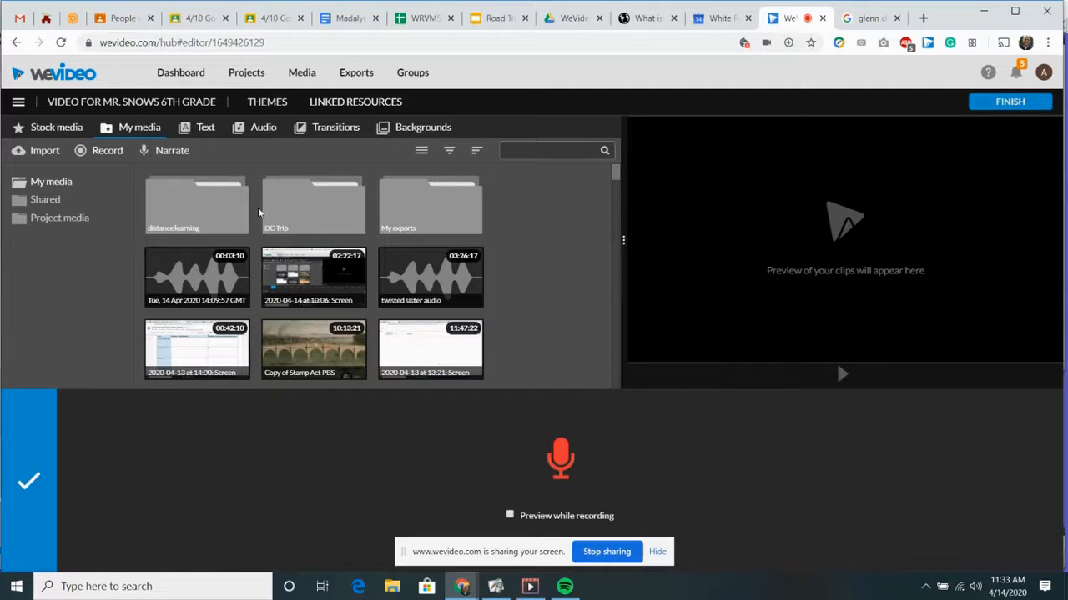
{"action": "left_click", "coordinate": [557, 462]}
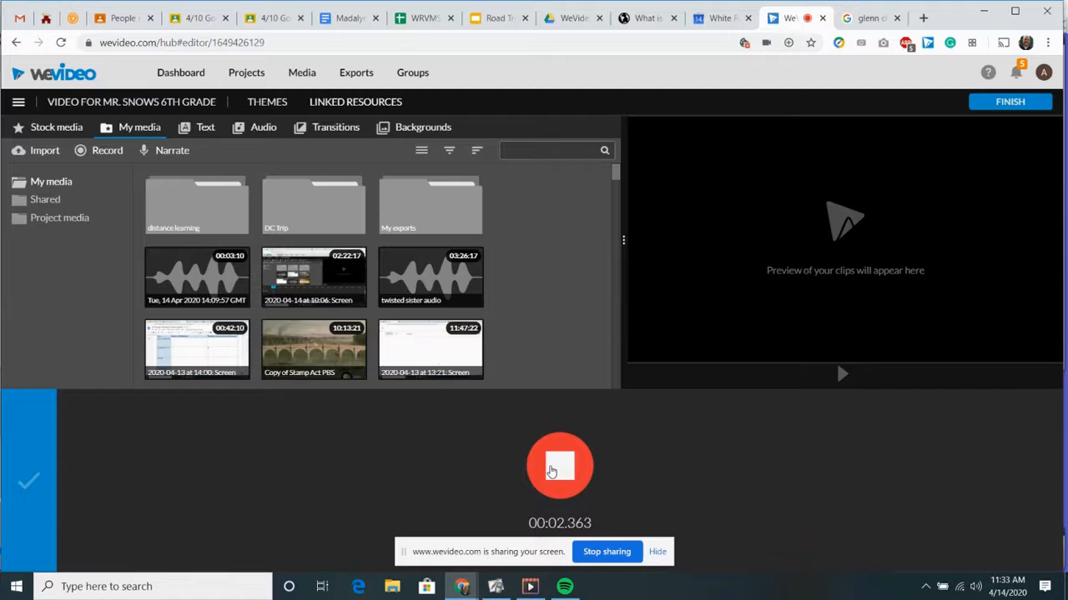
{"action": "left_click", "coordinate": [550, 472]}
{"action": "left_click", "coordinate": [24, 558]}
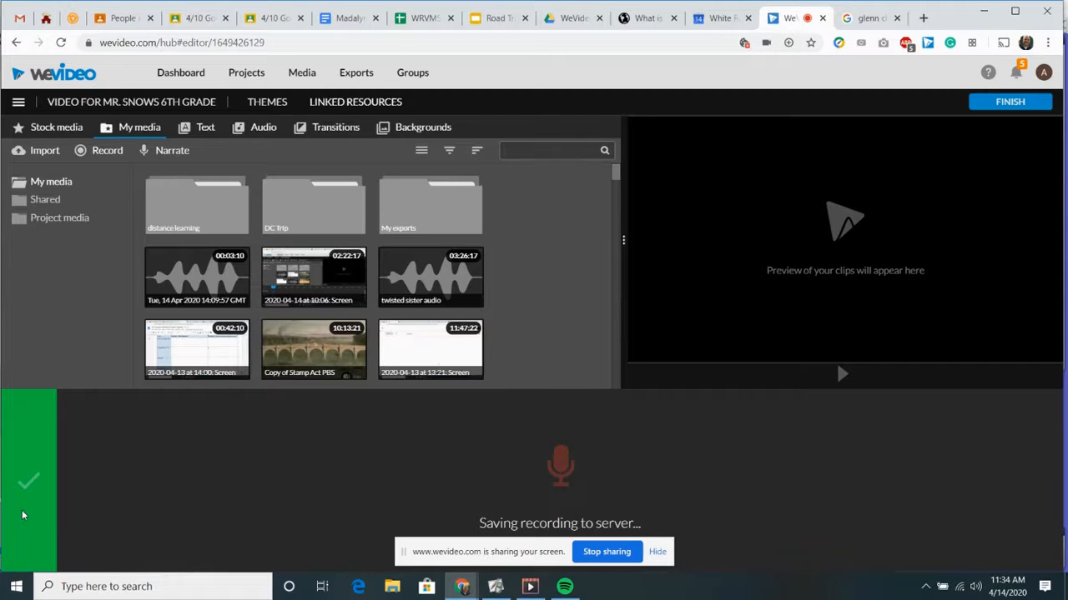
{"action": "key", "text": "space"}
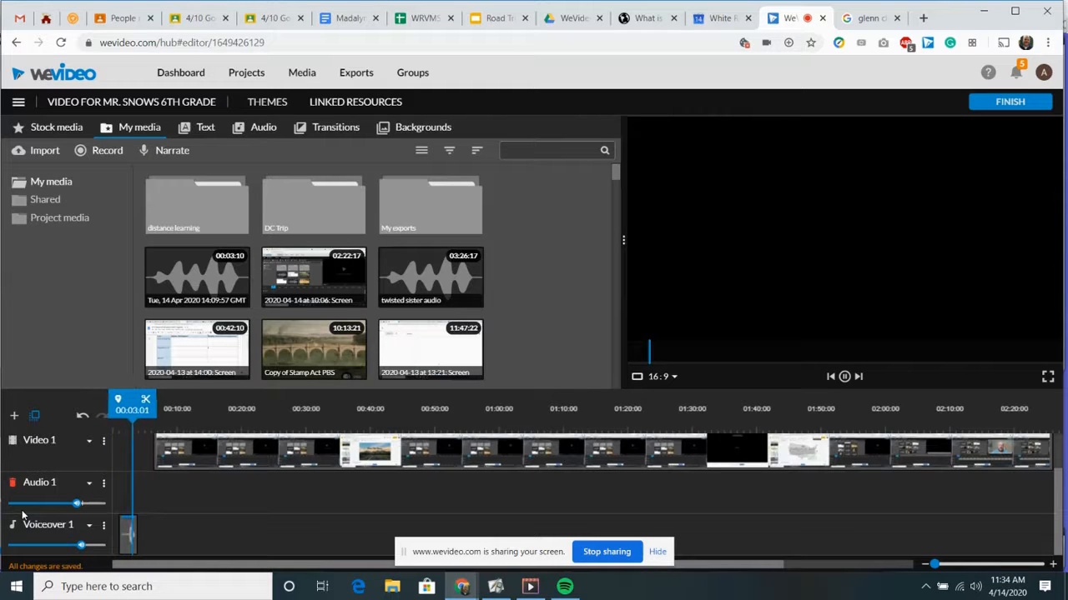
{"action": "key", "text": "space"}
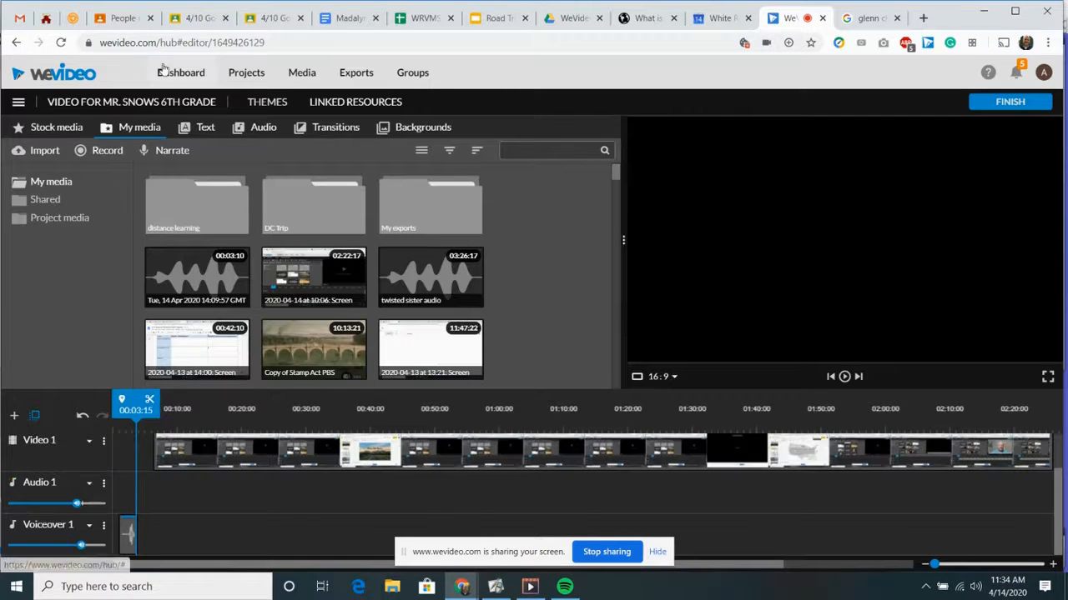
Step: Search the stock media for "morning"
{"action": "left_click", "coordinate": [58, 130]}
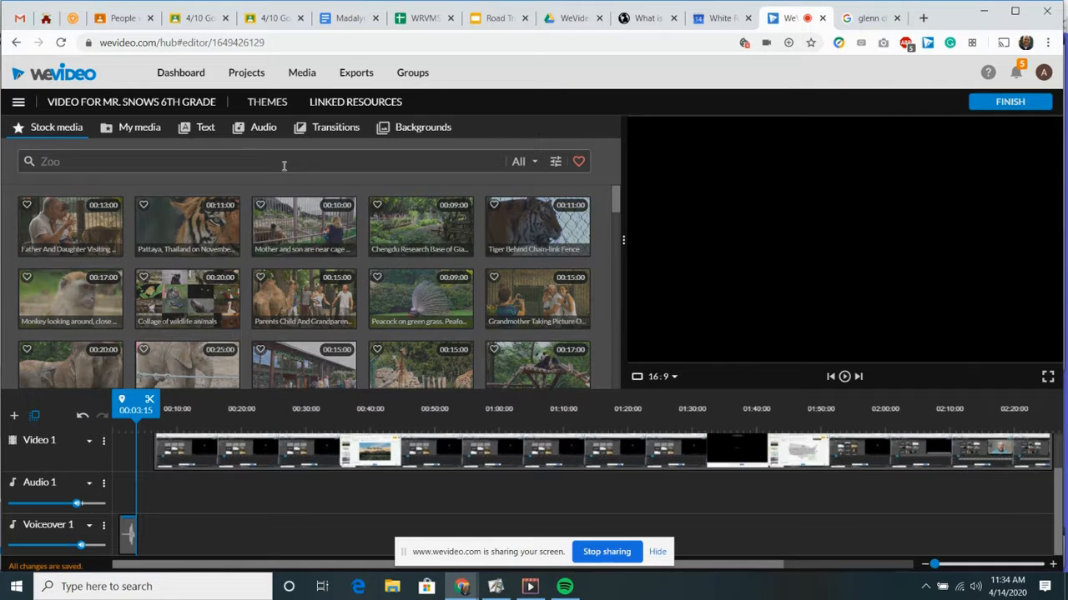
{"action": "left_click", "coordinate": [284, 166]}
{"action": "type", "text": "morning"}
{"action": "key", "text": "Return"}
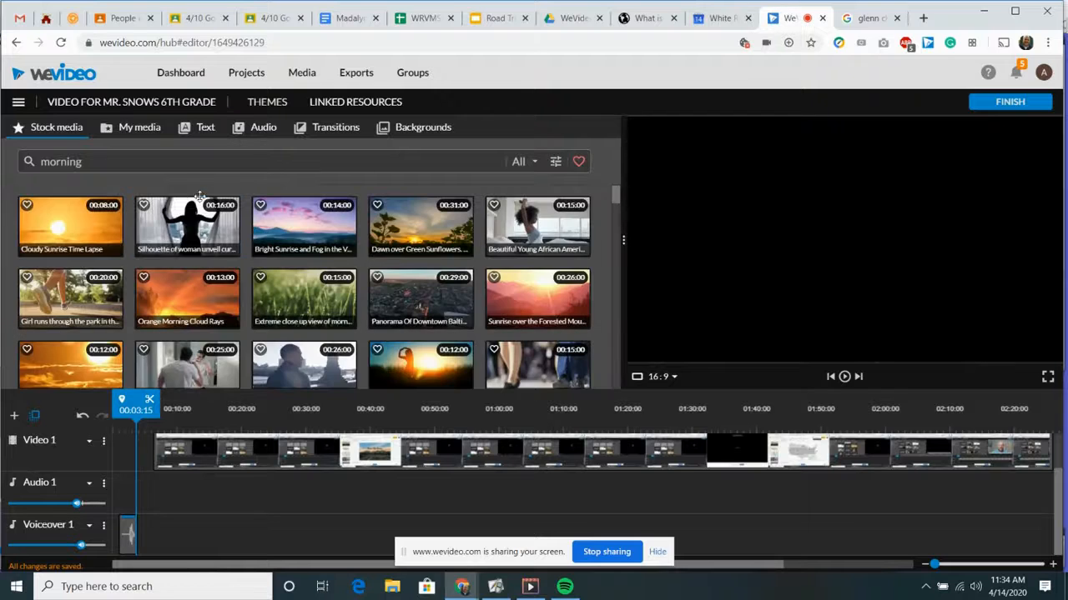
Step: Shift the screen recording further along Video 1 and place the "Cloudy Sunrise Time Lapse" clip before it, above the narration
{"action": "left_click_drag", "start_coordinate": [79, 245], "coordinate": [134, 483]}
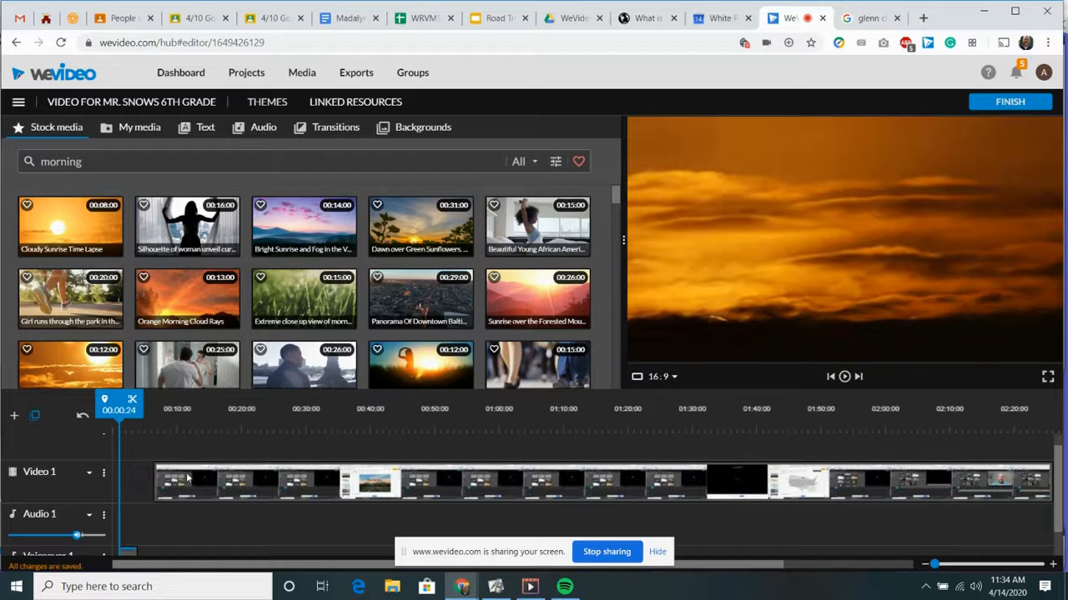
{"action": "left_click_drag", "start_coordinate": [188, 478], "coordinate": [209, 479]}
{"action": "left_click_drag", "start_coordinate": [64, 252], "coordinate": [131, 475]}
Step: Play the sunrise clip with the narration and trim the clip's end to about 00:05:07
{"action": "key", "text": "space"}
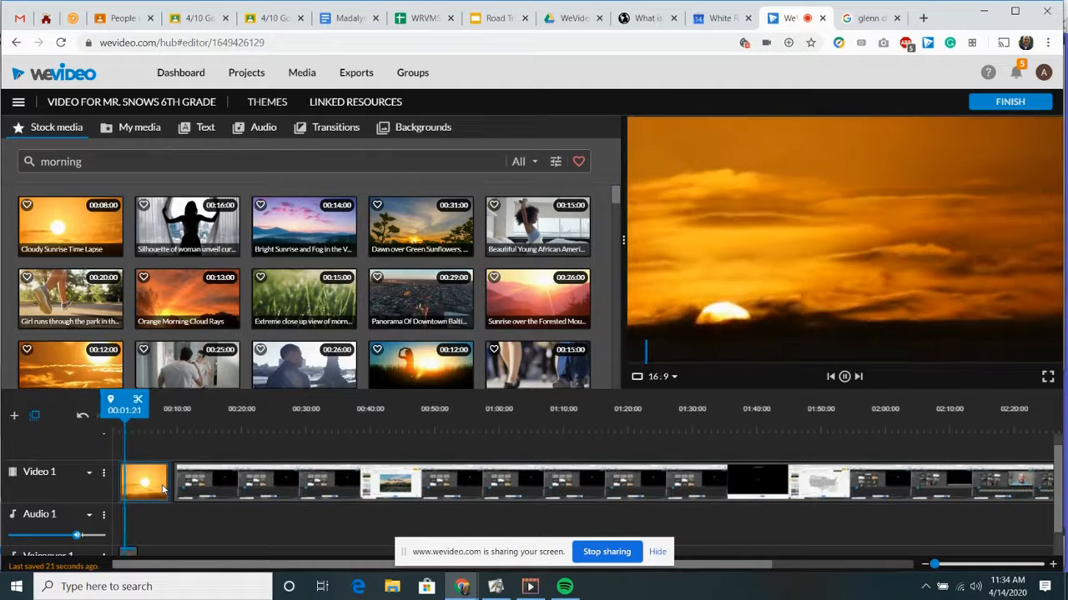
{"action": "key", "text": "space"}
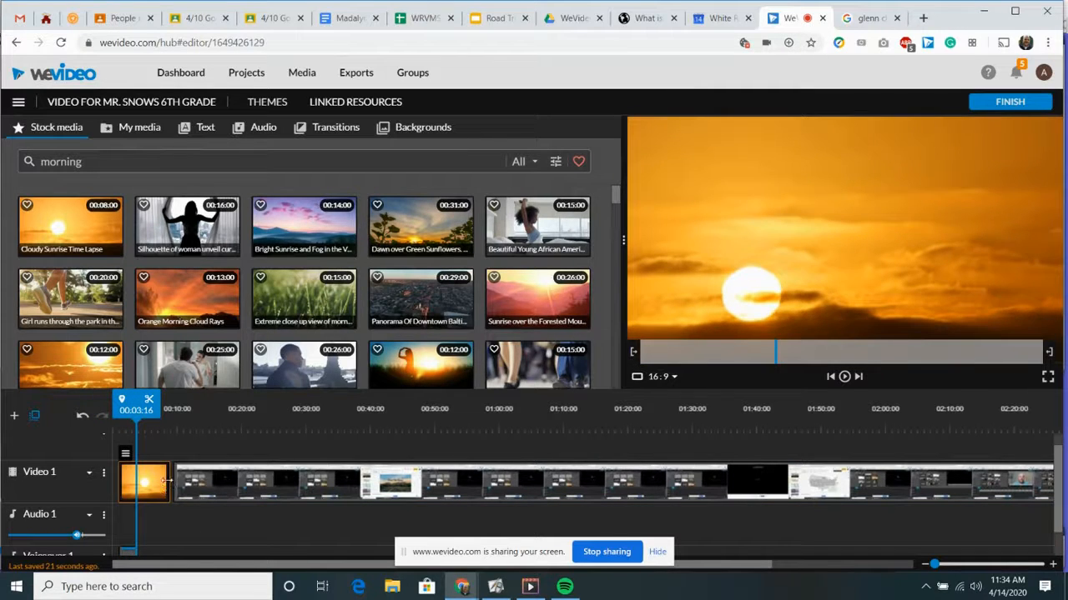
{"action": "left_click_drag", "start_coordinate": [166, 481], "coordinate": [145, 482]}
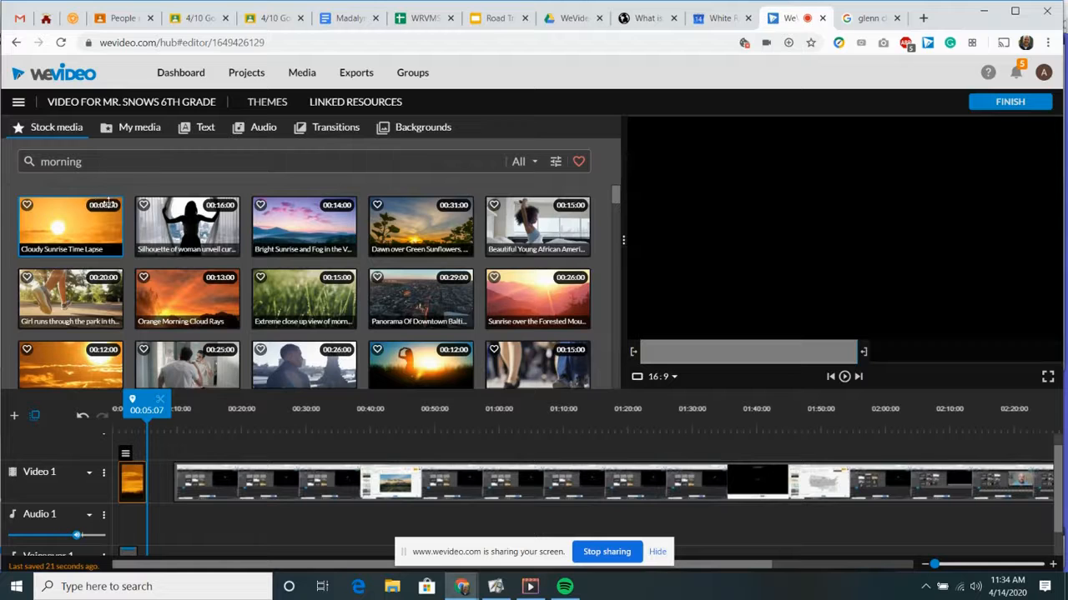
Step: Browse the "morning" stock results past the videos and preview the "Snowy road in the morning" image
{"action": "scroll", "coordinate": [211, 259], "scroll_direction": "down", "scroll_amount": 5}
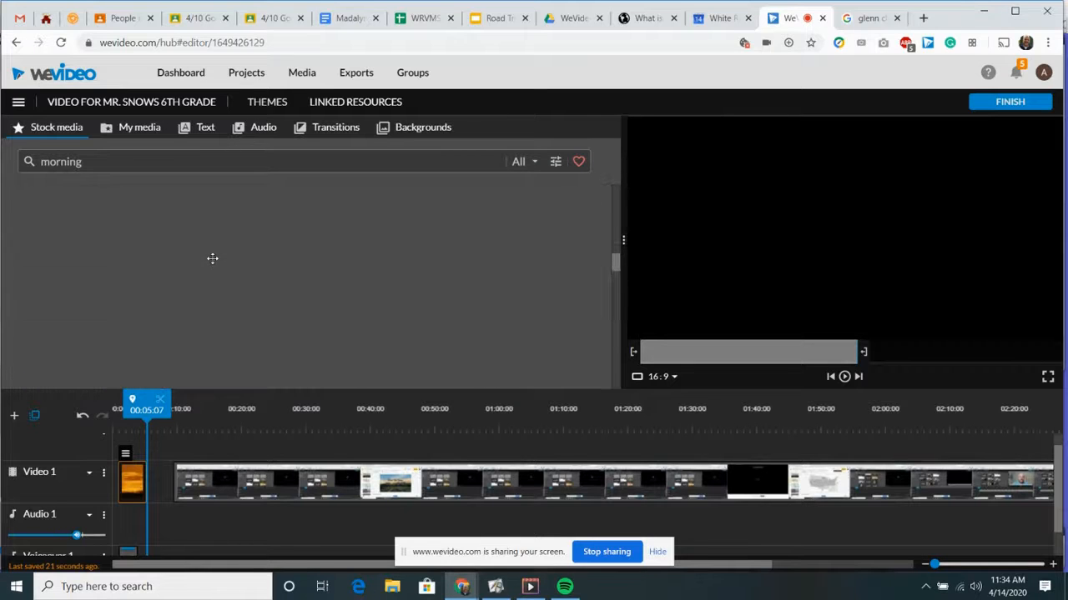
{"action": "scroll", "coordinate": [250, 358], "scroll_direction": "down", "scroll_amount": 2}
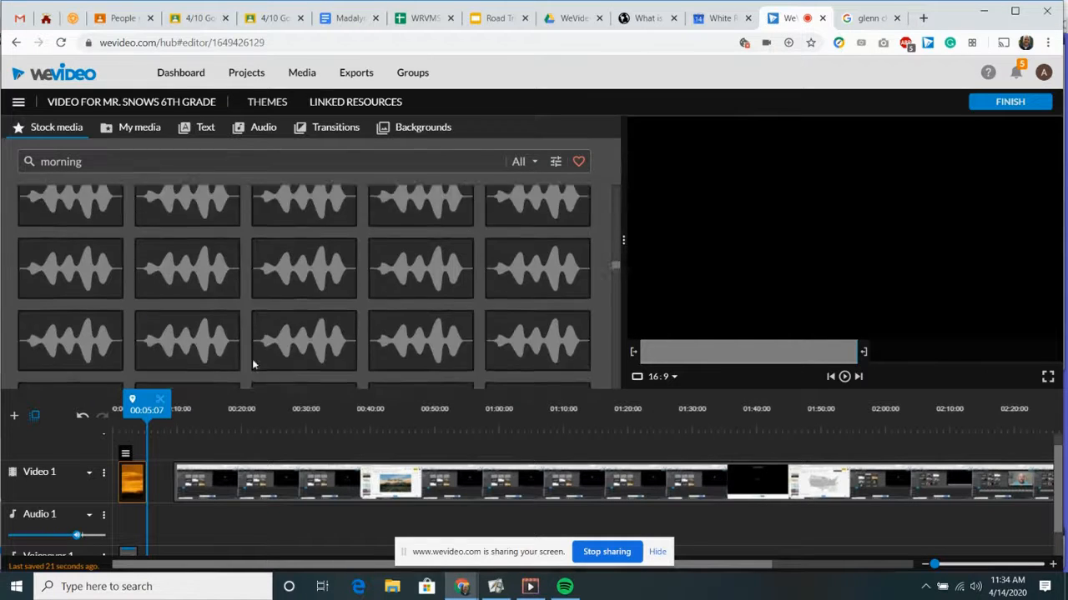
{"action": "scroll", "coordinate": [253, 363], "scroll_direction": "up", "scroll_amount": 10}
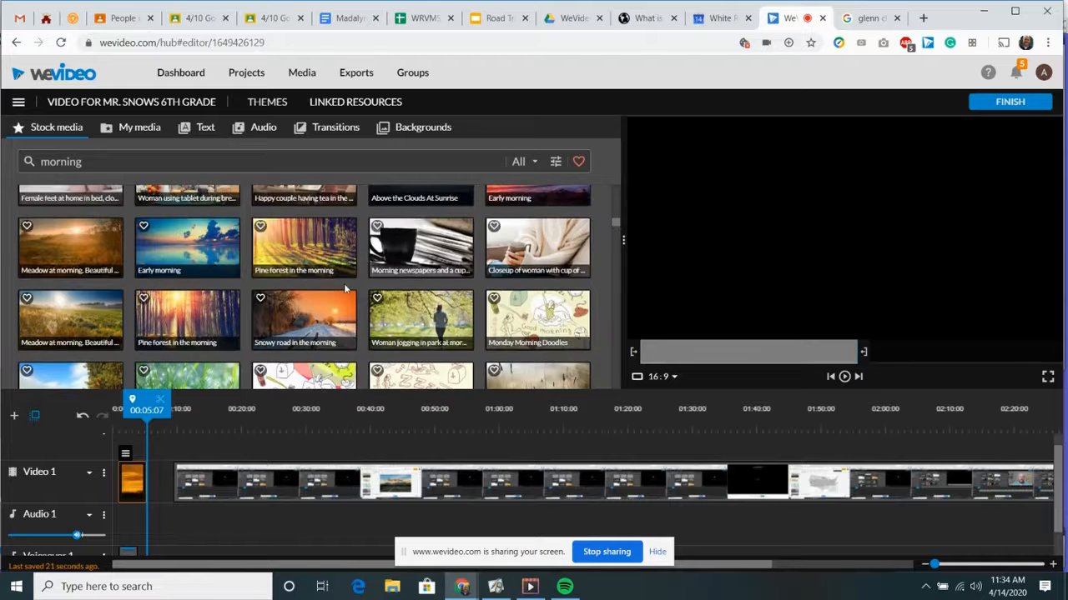
{"action": "left_click", "coordinate": [334, 297]}
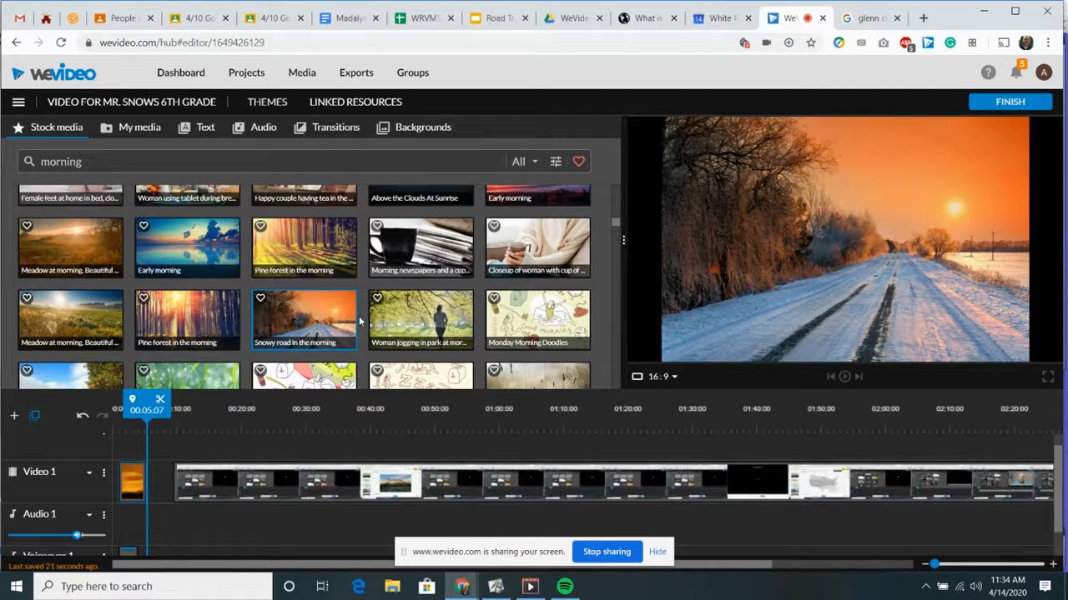
Step: Review the personal media library's import and record options, dismissing each dialog without adding anything
{"action": "left_click", "coordinate": [142, 128]}
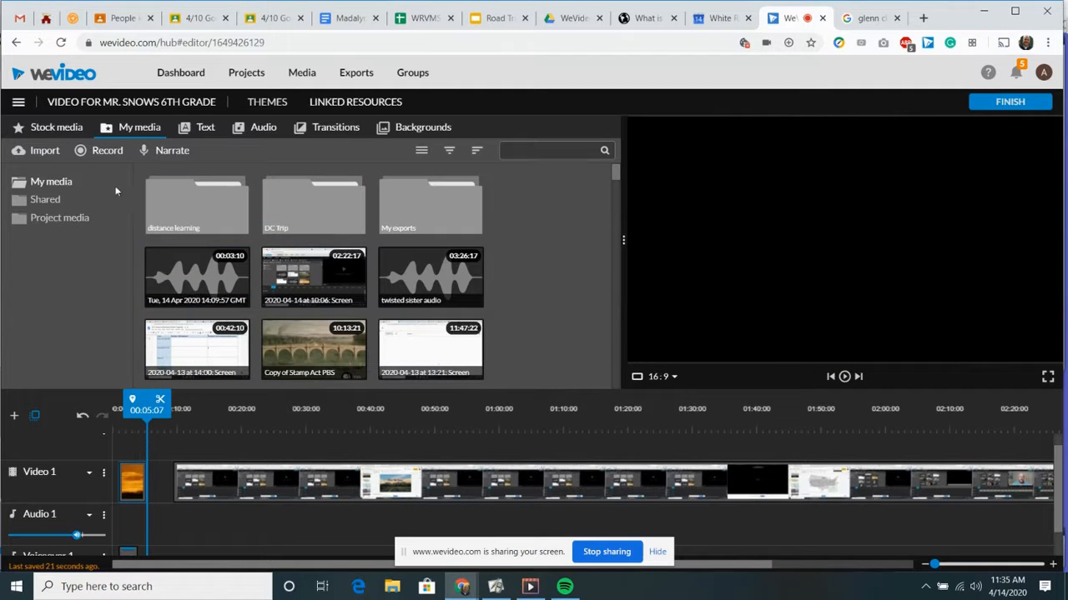
{"action": "left_click", "coordinate": [44, 150]}
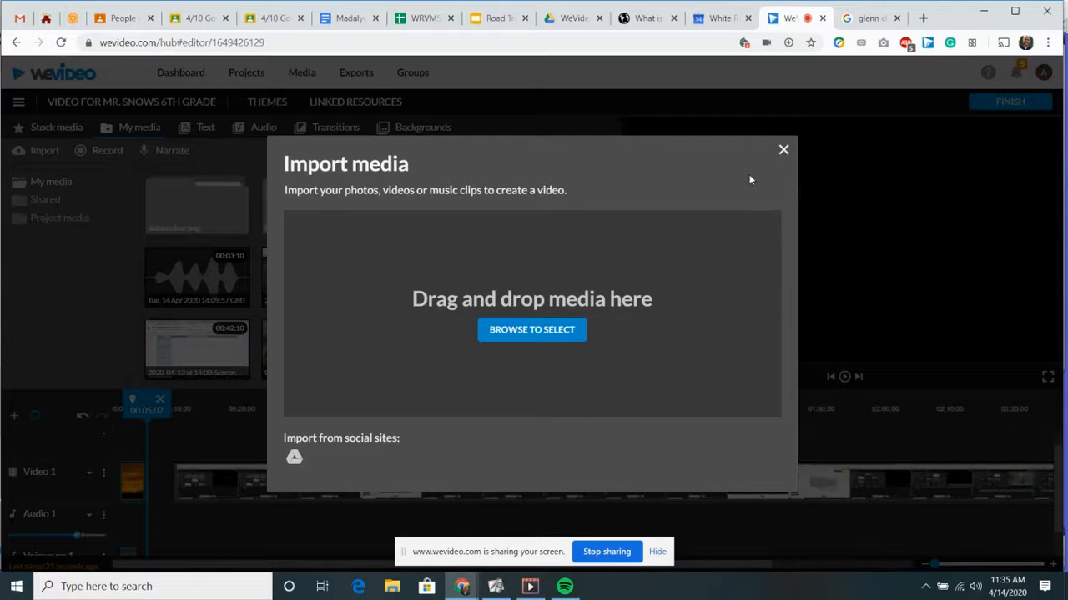
{"action": "left_click", "coordinate": [783, 149]}
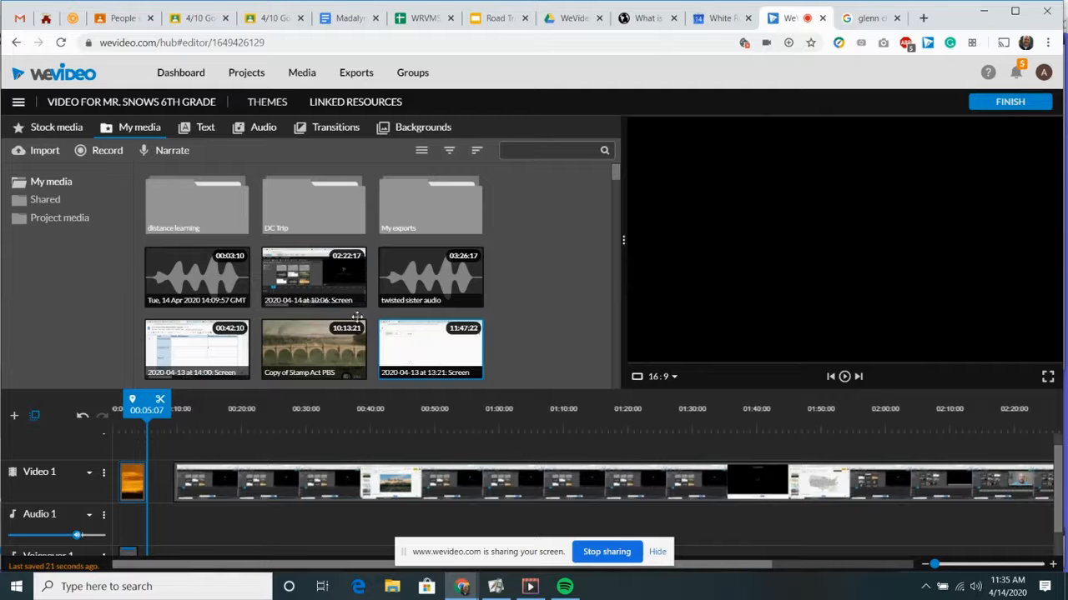
{"action": "left_click", "coordinate": [95, 150]}
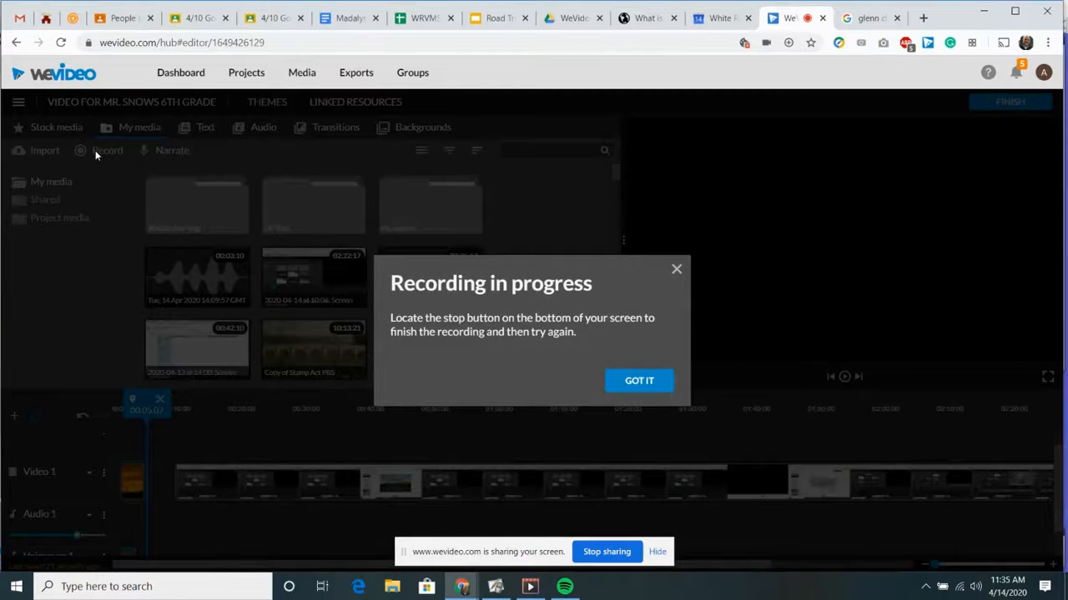
{"action": "left_click", "coordinate": [677, 270]}
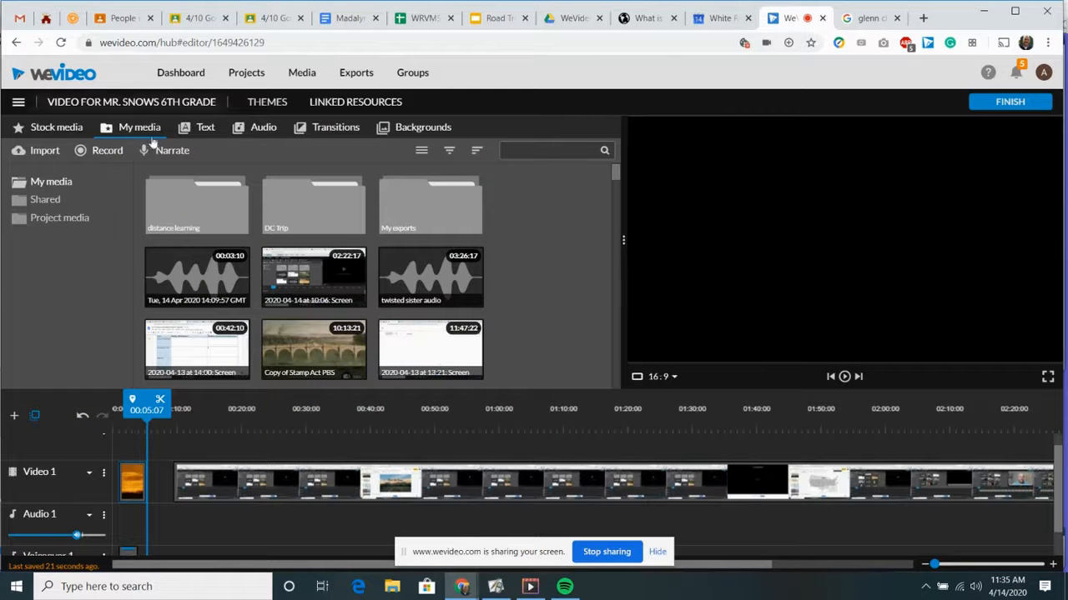
Step: Insert the "Whisper - Title" motion text between the sunrise clip and the screen recording on Video 1, trimmed to fit the gap
{"action": "left_click", "coordinate": [206, 127]}
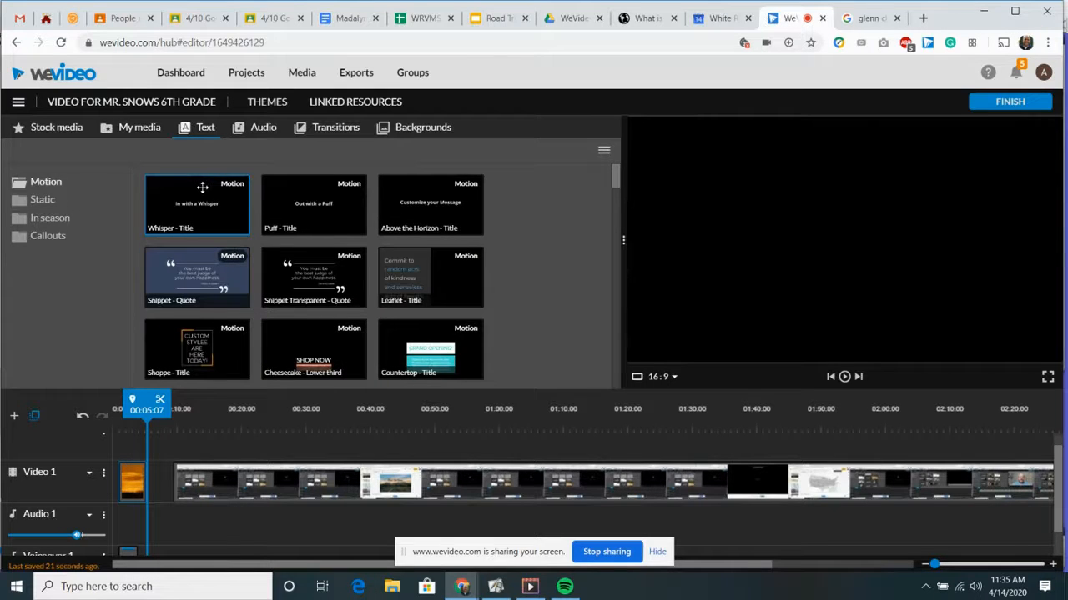
{"action": "left_click_drag", "start_coordinate": [202, 187], "coordinate": [166, 480]}
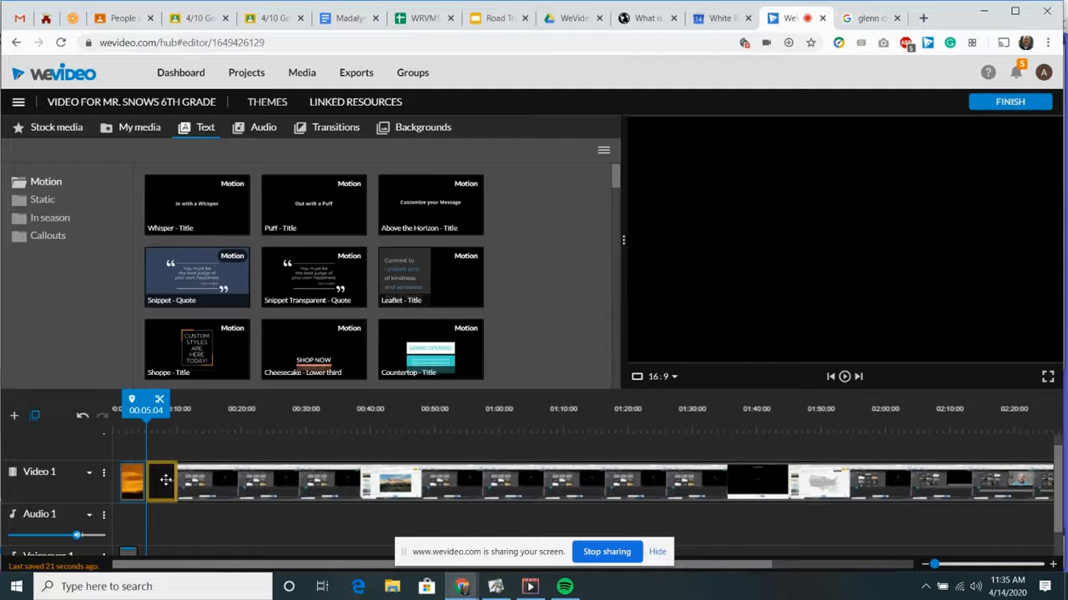
{"action": "left_click_drag", "start_coordinate": [166, 479], "coordinate": [168, 487]}
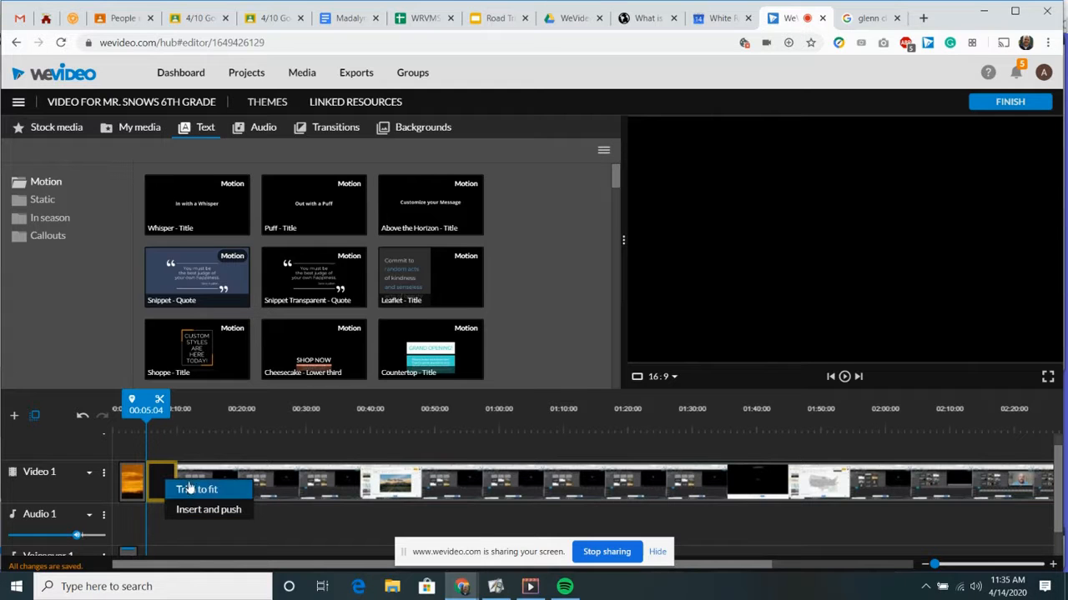
{"action": "left_click", "coordinate": [188, 489]}
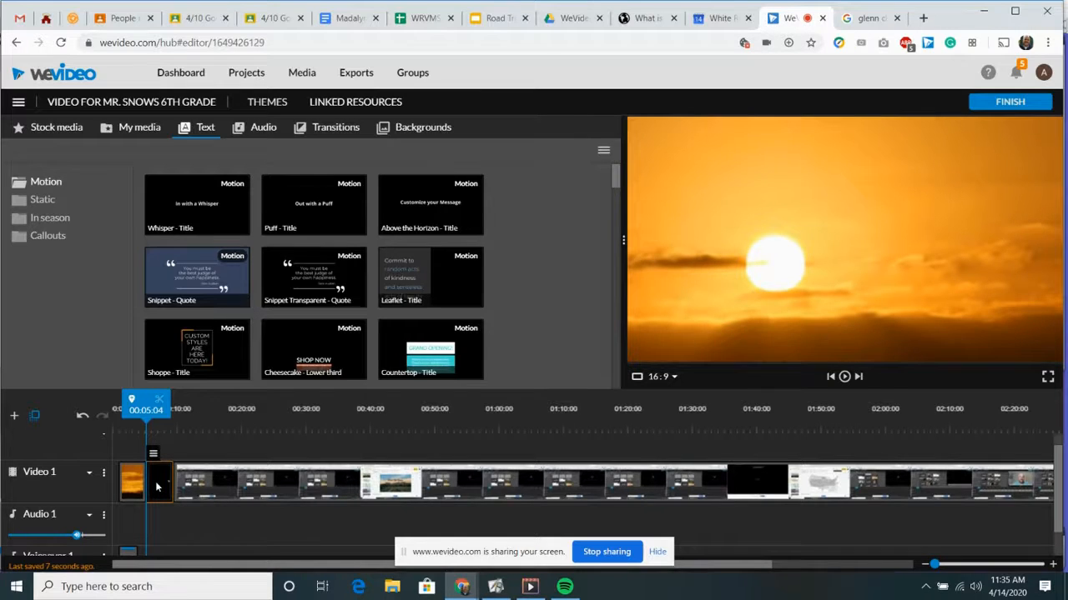
Step: Set the Whisper title's text to the teacher's name in possessive form followed by "6th Grade Class" and save the changes
{"action": "double_click", "coordinate": [156, 487]}
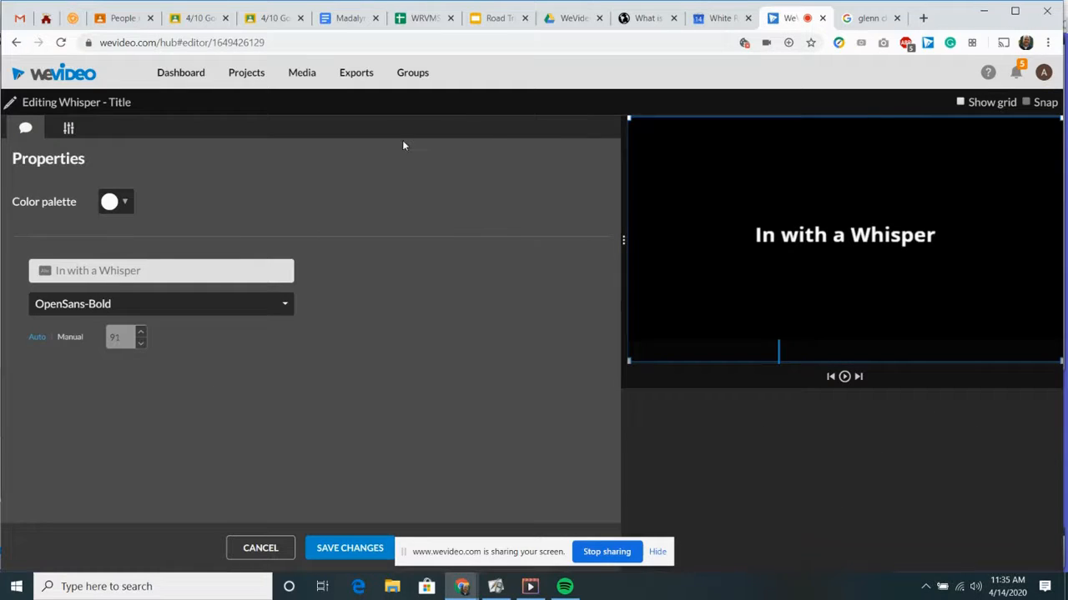
{"action": "left_click", "coordinate": [148, 272]}
{"action": "type", "text": "Mr. Snow"}
{"action": "type", "text": "'s 6th Gr"}
{"action": "type", "text": "ader "}
{"action": "type", "text": "Class"}
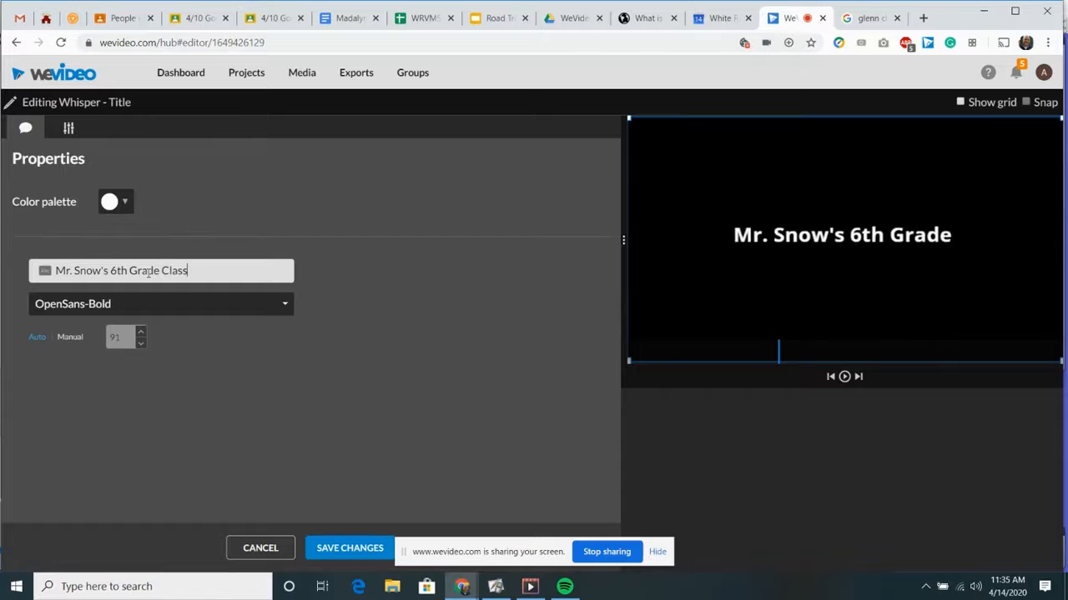
{"action": "left_click", "coordinate": [344, 551]}
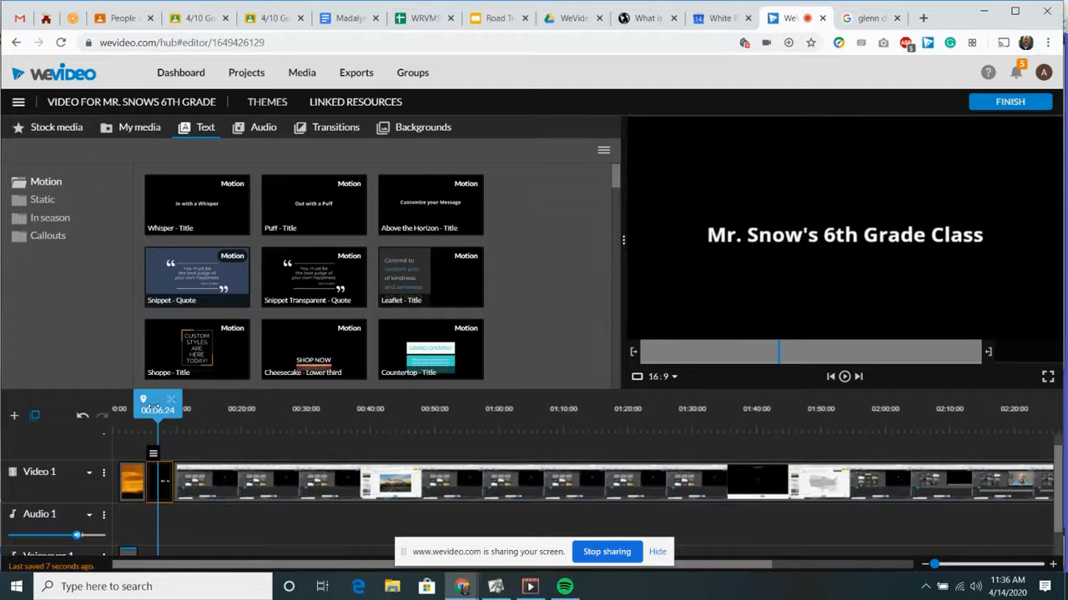
Step: Play the timeline from the start through the sunrise clip and title into the screen recording
{"action": "left_click_drag", "start_coordinate": [159, 407], "coordinate": [124, 407]}
{"action": "key", "text": "space"}
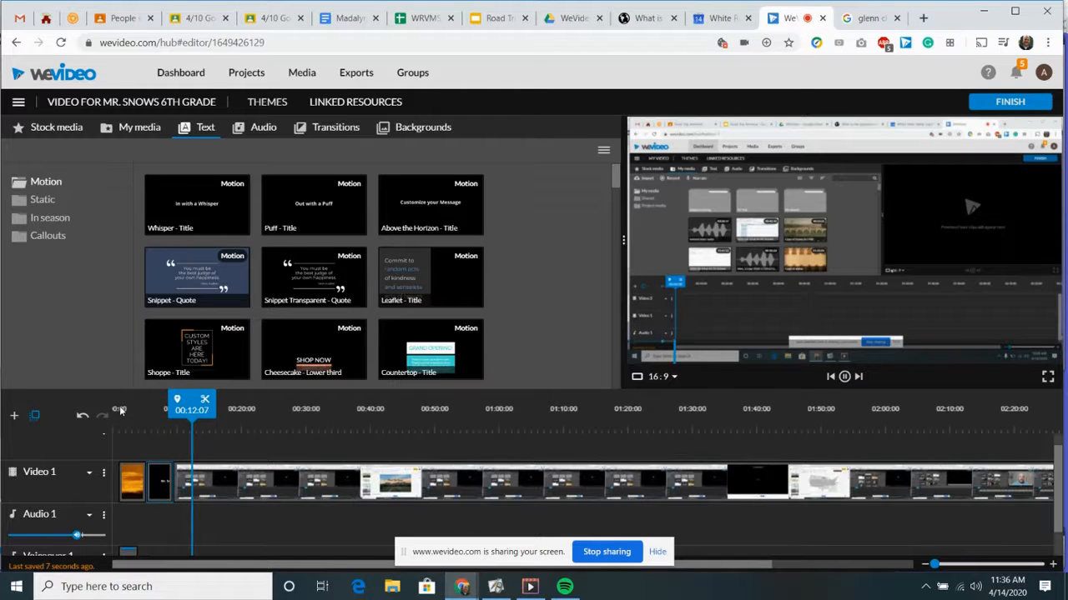
{"action": "key", "text": "space"}
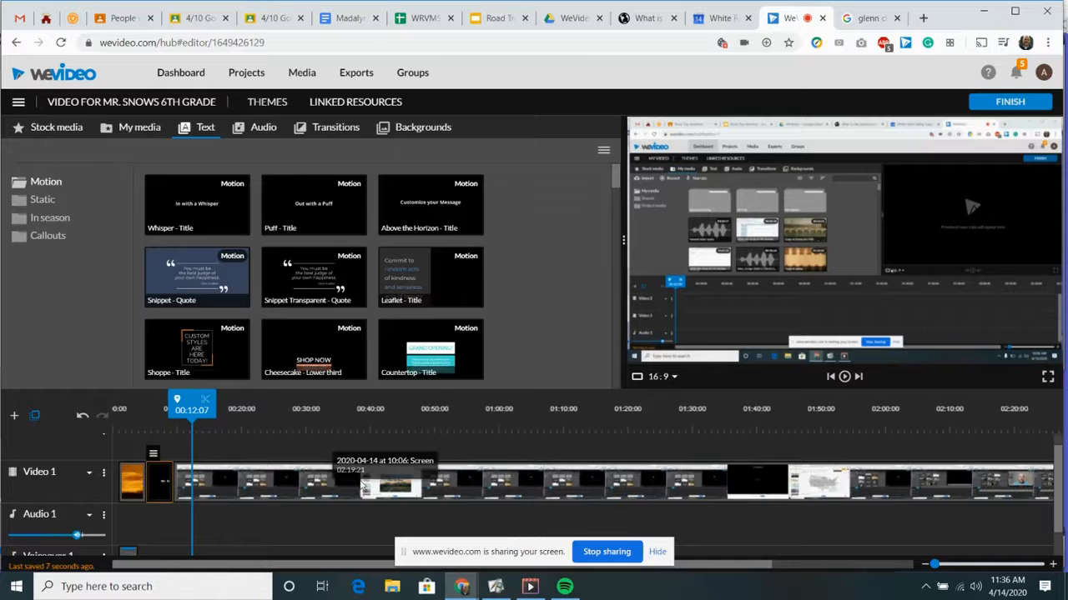
Step: Browse the Cheerful premium music and preview the "Happy Monday - Benzosonix" track
{"action": "left_click", "coordinate": [262, 126]}
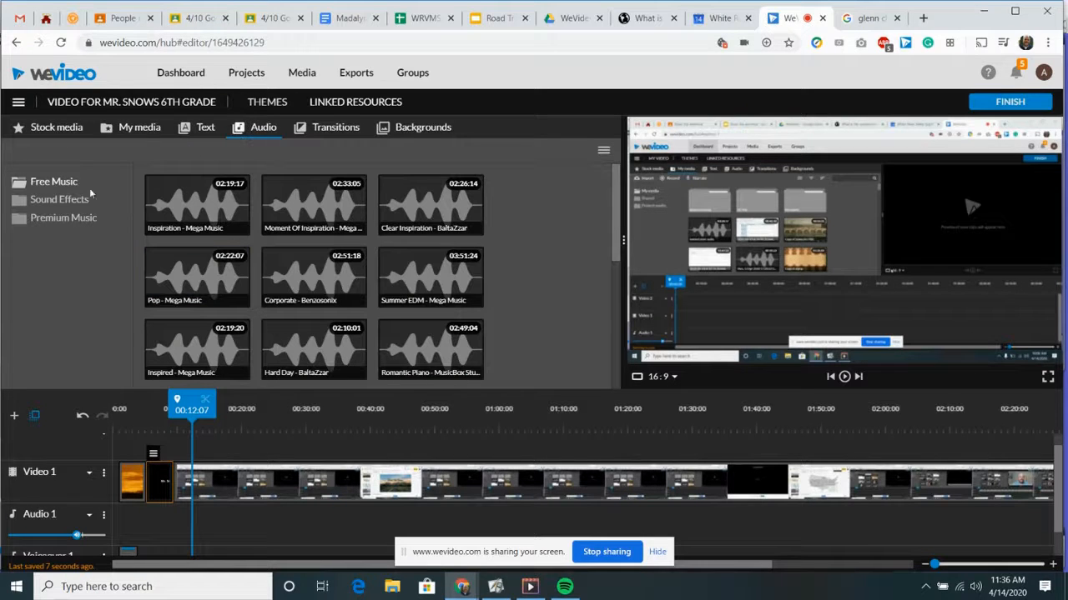
{"action": "left_click", "coordinate": [67, 218]}
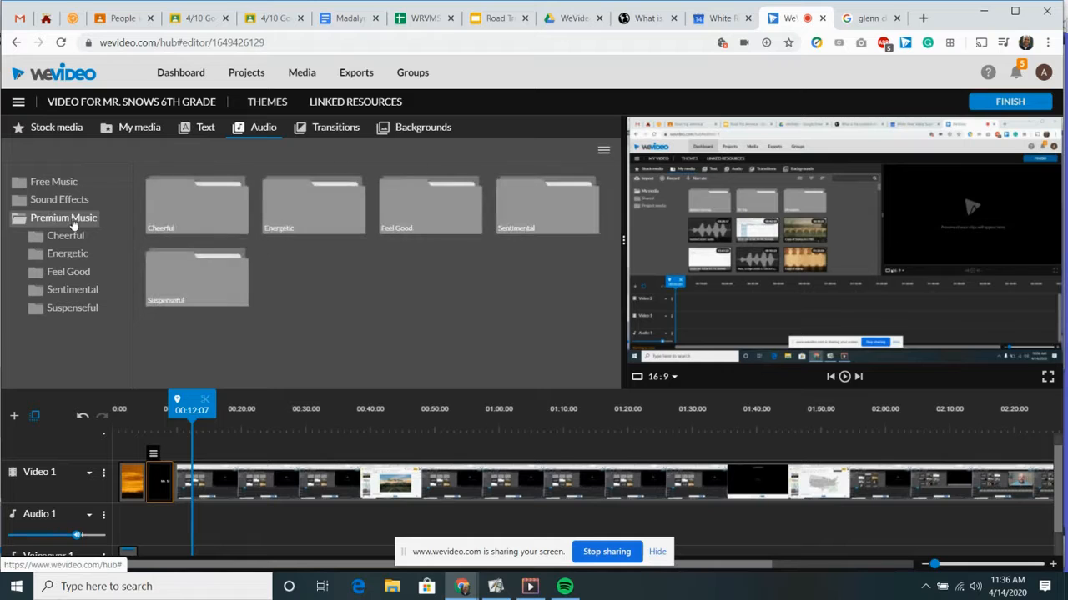
{"action": "left_click", "coordinate": [192, 222]}
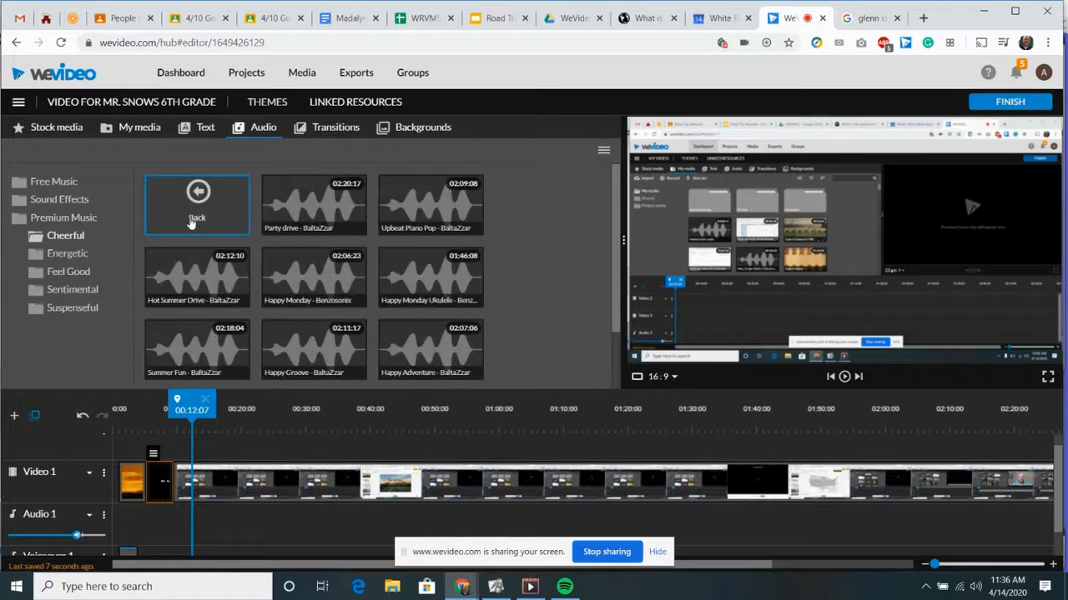
{"action": "left_click", "coordinate": [313, 269]}
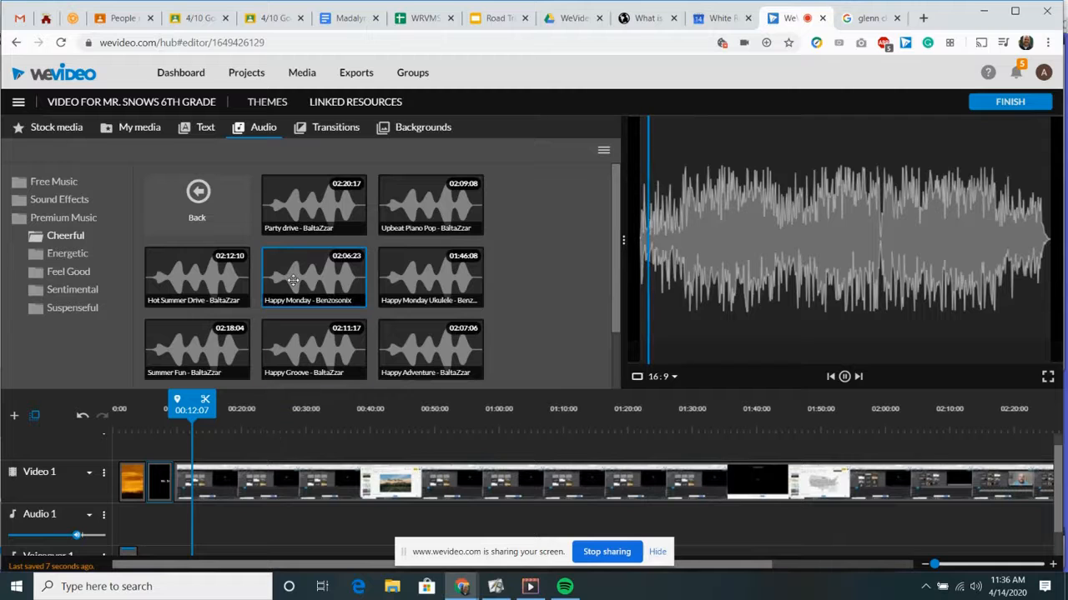
{"action": "left_click", "coordinate": [293, 281]}
{"action": "scroll", "coordinate": [293, 281], "scroll_direction": "down", "scroll_amount": 1}
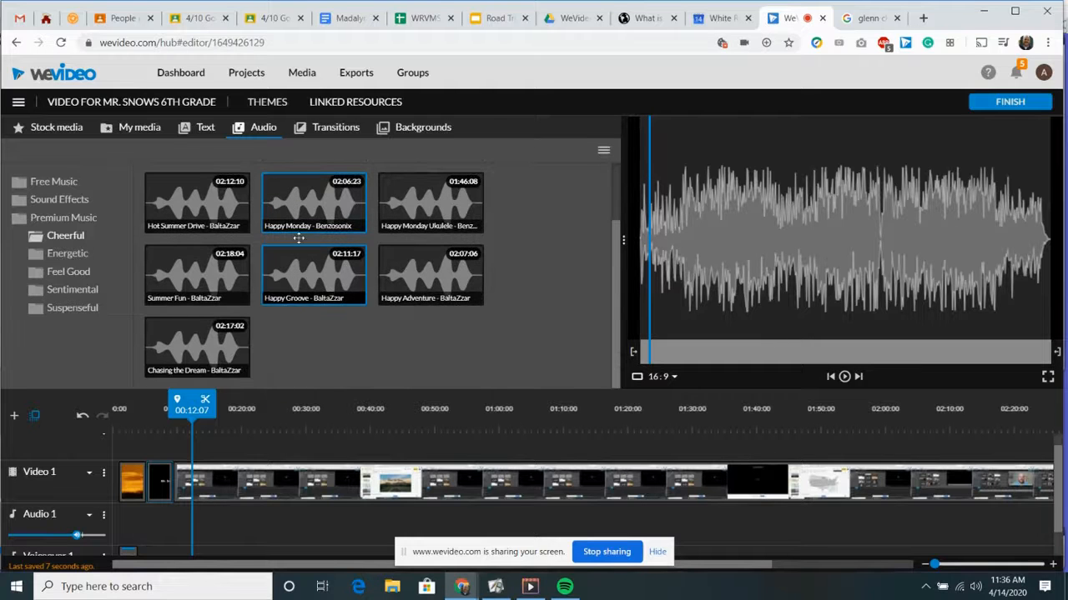
Step: Place "Happy Monday - Benzosonix" on Audio 1 from 00:00:24, aligned with the sunrise clip, and play it with the video
{"action": "left_click_drag", "start_coordinate": [304, 196], "coordinate": [142, 535]}
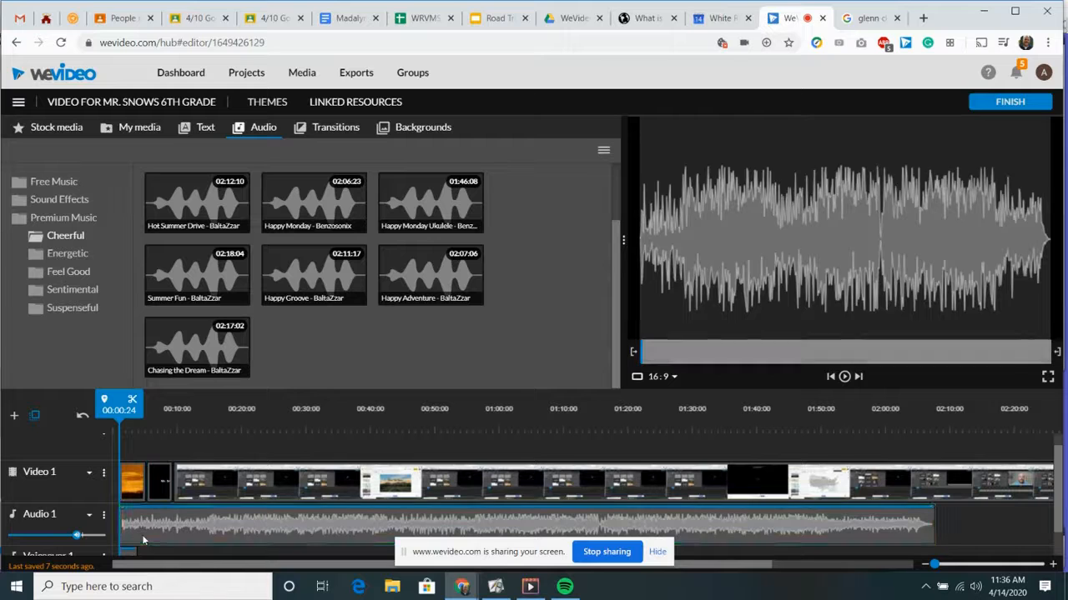
{"action": "key", "text": "space"}
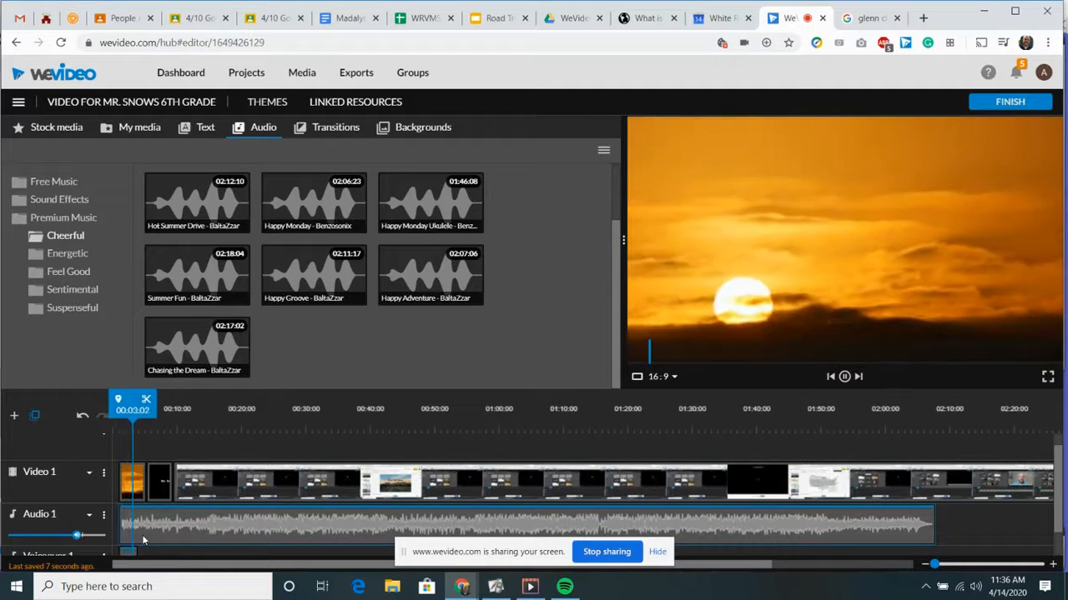
{"action": "key", "text": "space"}
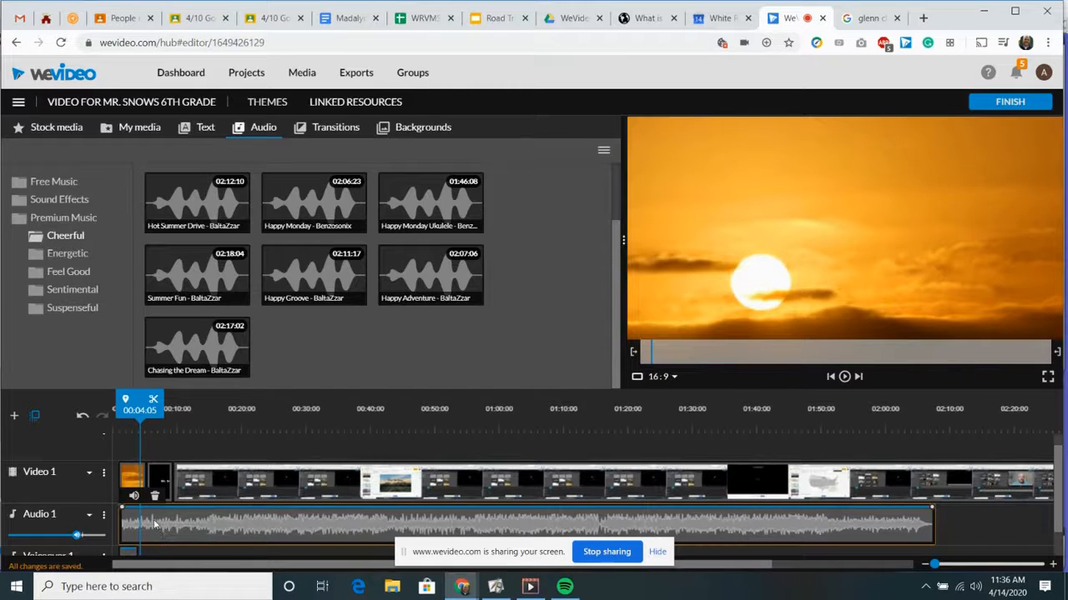
Step: Split the music on Audio 1 at 00:09:09, where the title ends and the screen recording begins
{"action": "scroll", "coordinate": [162, 524], "scroll_direction": "down", "scroll_amount": 1}
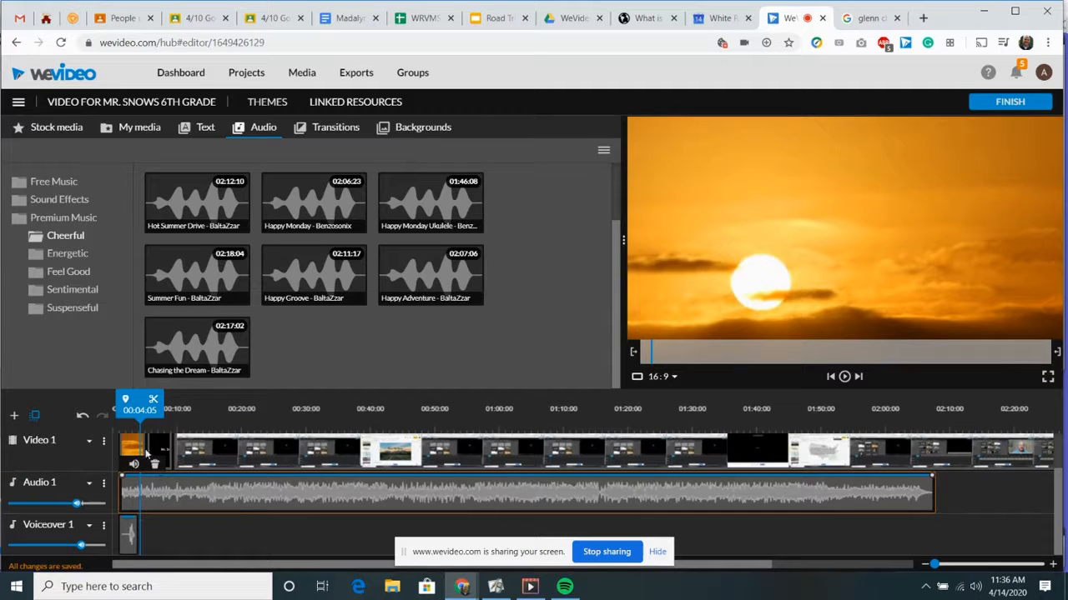
{"action": "left_click_drag", "start_coordinate": [144, 411], "coordinate": [175, 409]}
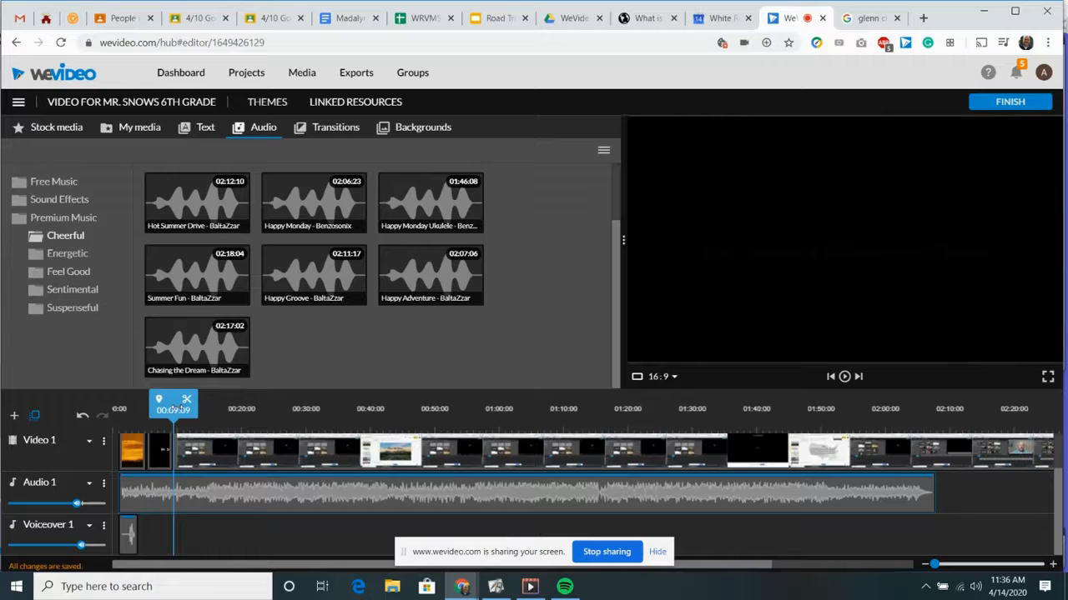
{"action": "left_click", "coordinate": [125, 498]}
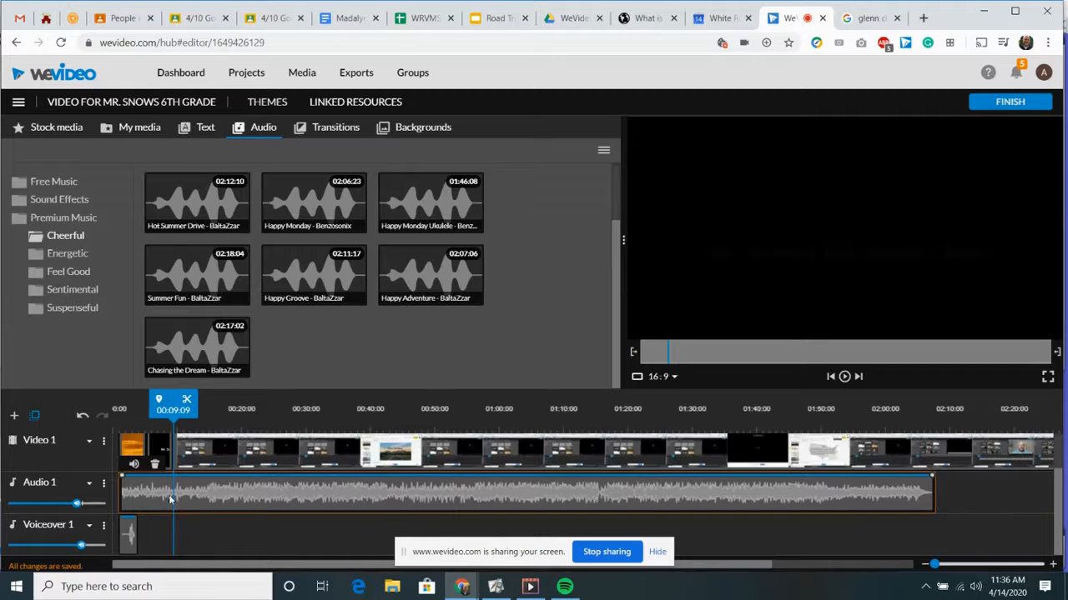
{"action": "left_click", "coordinate": [187, 400]}
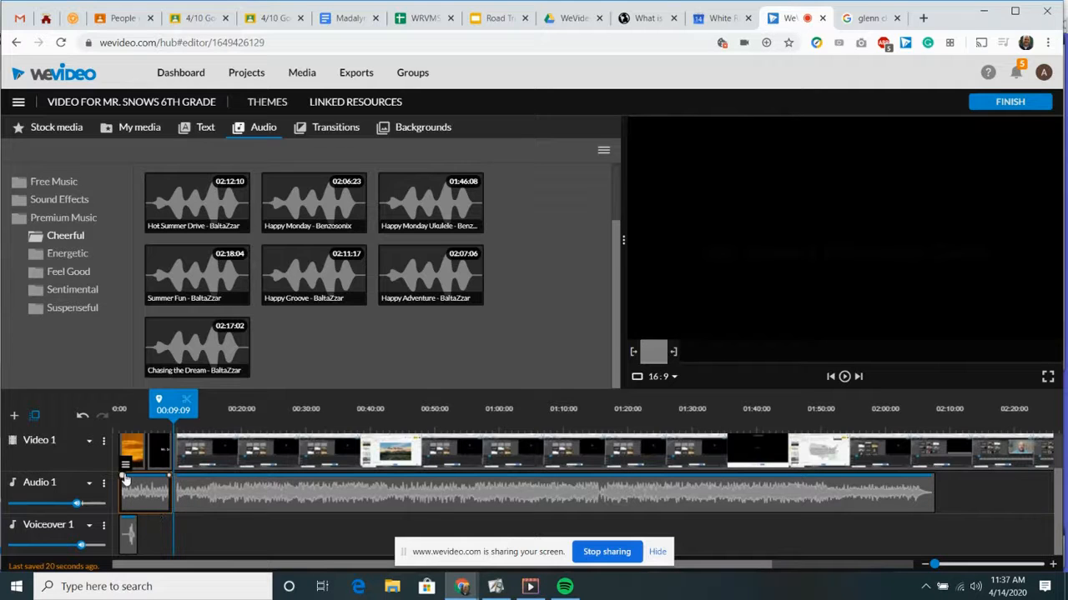
Step: Lower the starting volume of the first music segment to the minimum so it fades in across the segment
{"action": "left_click_drag", "start_coordinate": [124, 477], "coordinate": [170, 472]}
{"action": "left_click_drag", "start_coordinate": [171, 407], "coordinate": [111, 409]}
{"action": "left_click_drag", "start_coordinate": [121, 482], "coordinate": [127, 512]}
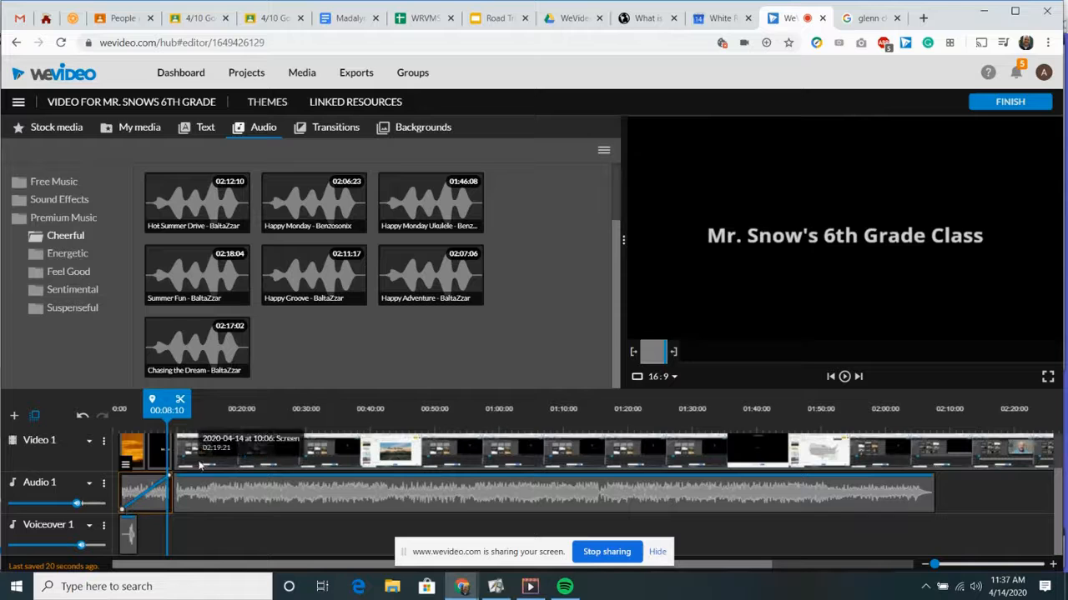
Step: Split the fading music segment at about 00:07:05 and select the short piece after the cut
{"action": "left_click_drag", "start_coordinate": [167, 410], "coordinate": [153, 411]}
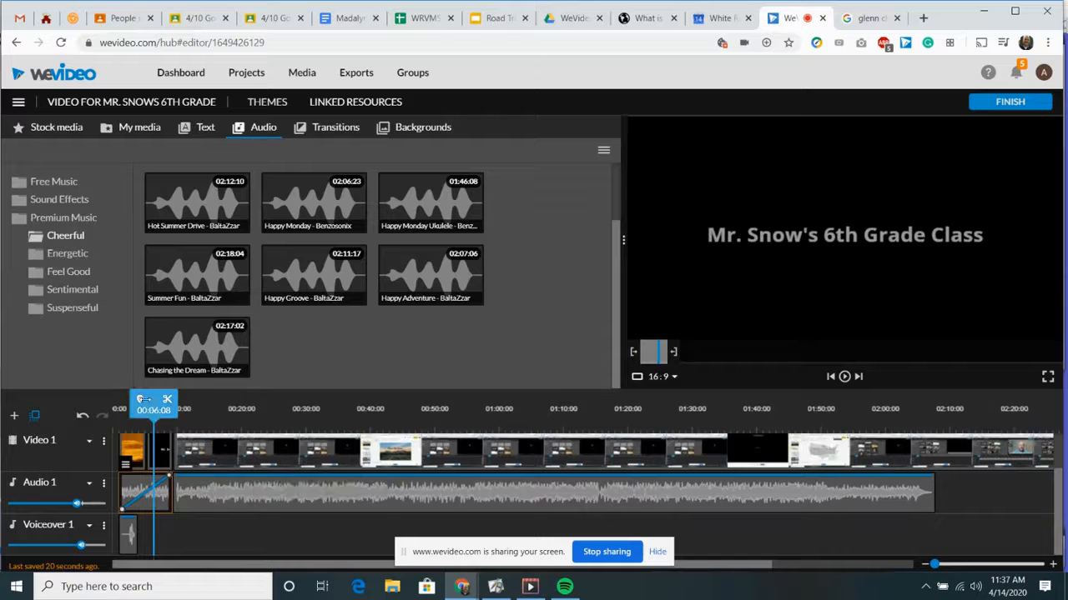
{"action": "left_click_drag", "start_coordinate": [155, 411], "coordinate": [160, 410]}
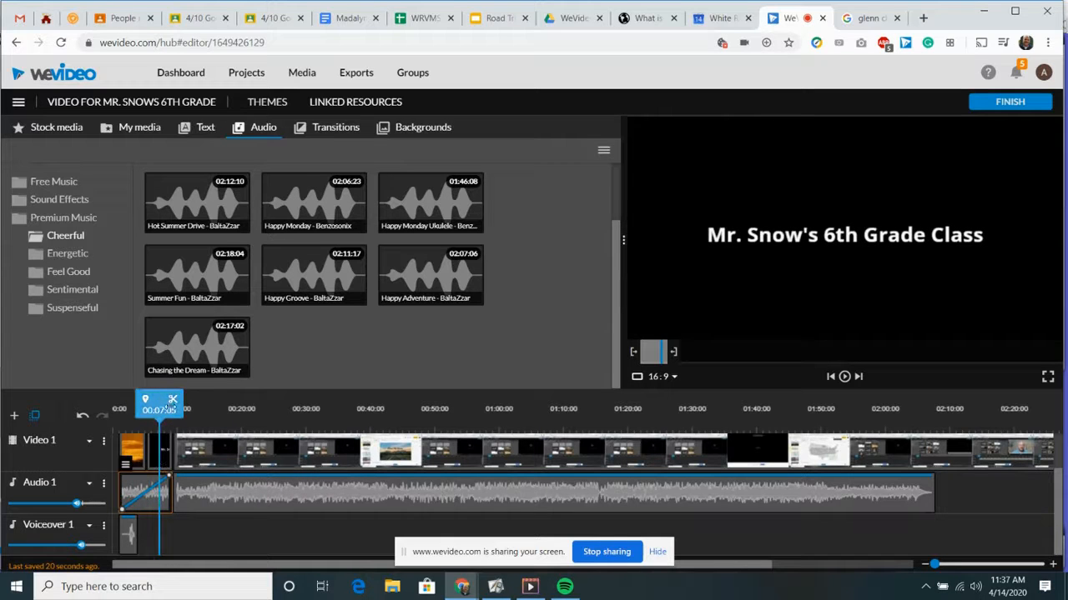
{"action": "left_click", "coordinate": [173, 401]}
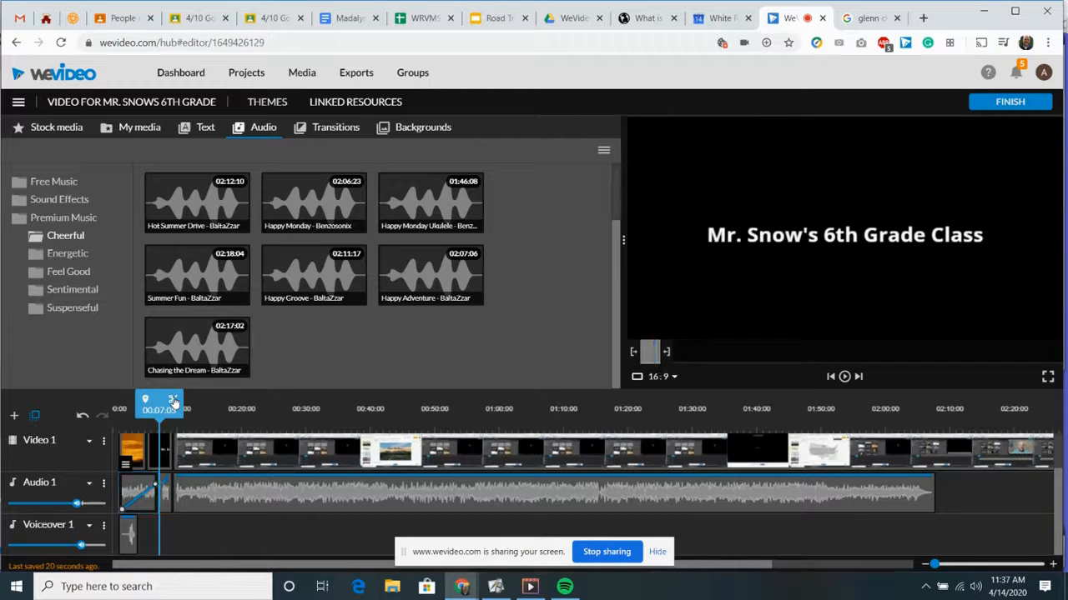
{"action": "left_click", "coordinate": [167, 491]}
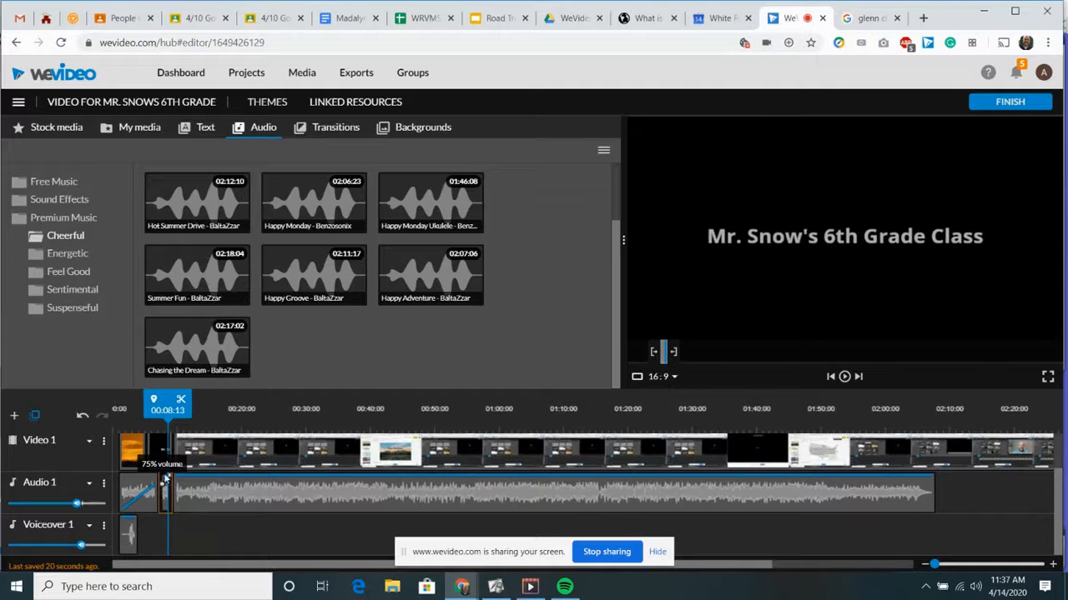
Step: Lower the short music piece's ending volume so it fades out, and set the music under the screen recording to about 20% volume throughout
{"action": "left_click_drag", "start_coordinate": [168, 477], "coordinate": [170, 500]}
{"action": "left_click", "coordinate": [174, 480]}
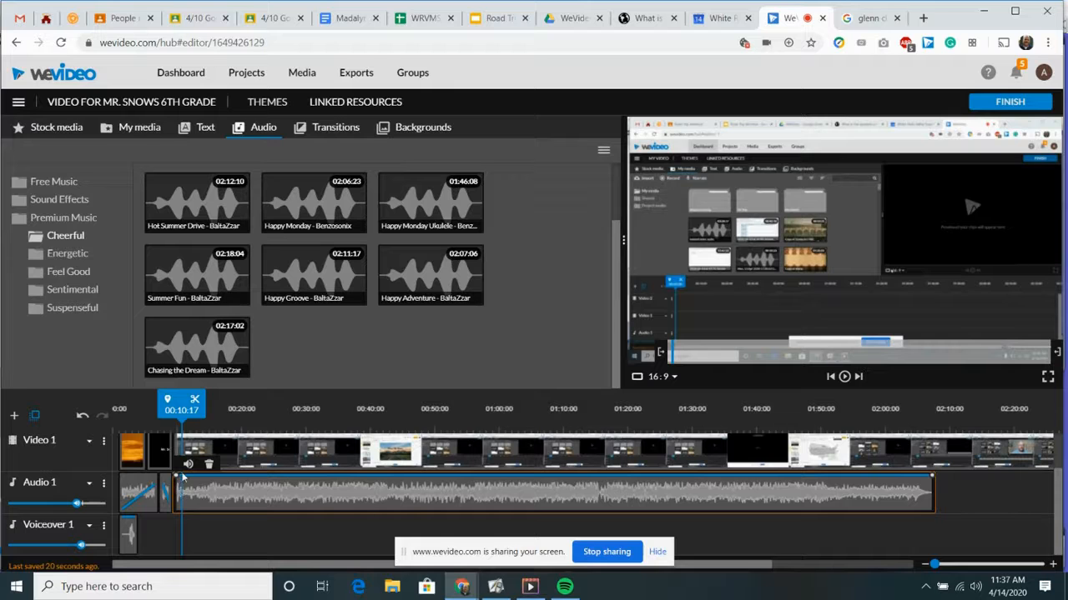
{"action": "mouse_move", "coordinate": [175, 482]}
{"action": "left_click_drag", "start_coordinate": [176, 480], "coordinate": [176, 507]}
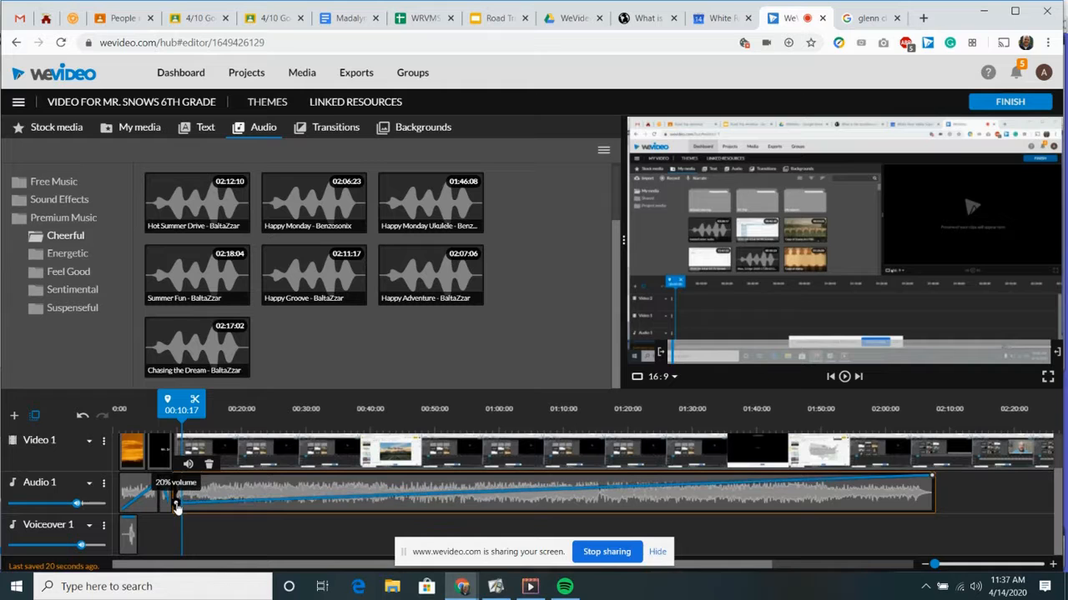
{"action": "scroll", "coordinate": [178, 505], "scroll_direction": "right", "scroll_amount": 3}
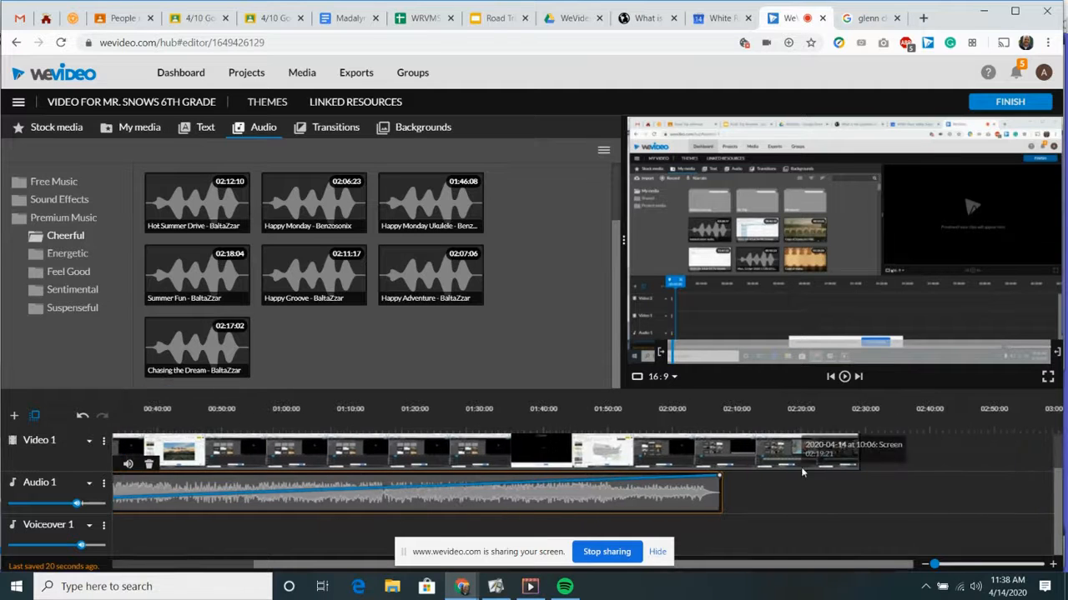
{"action": "mouse_move", "coordinate": [719, 482]}
{"action": "left_click_drag", "start_coordinate": [719, 482], "coordinate": [722, 506]}
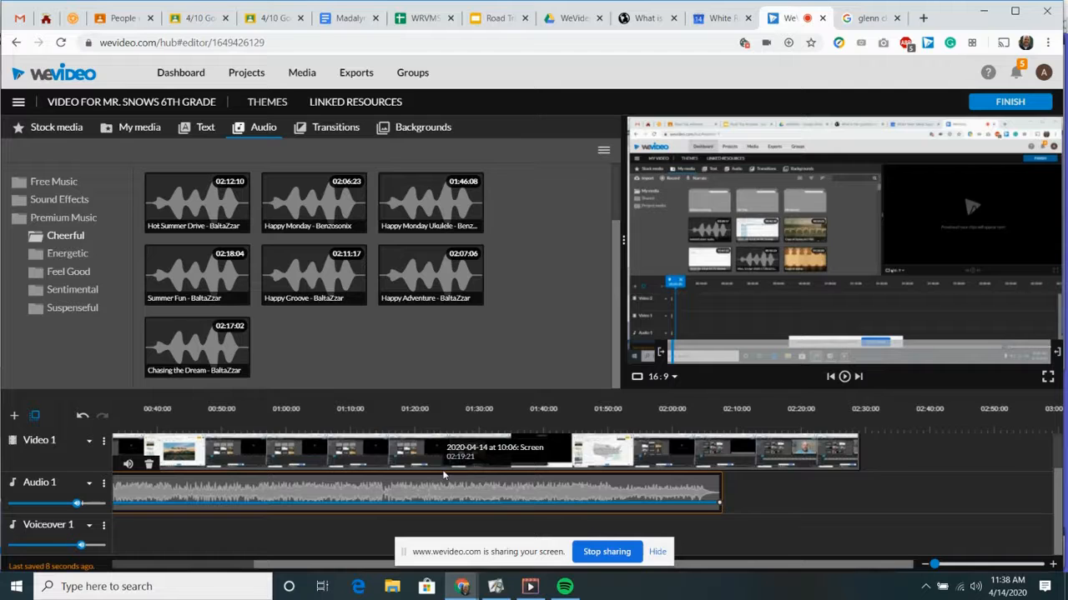
Step: Play the project from the beginning into the screen recording to check the music levels
{"action": "key", "text": "space"}
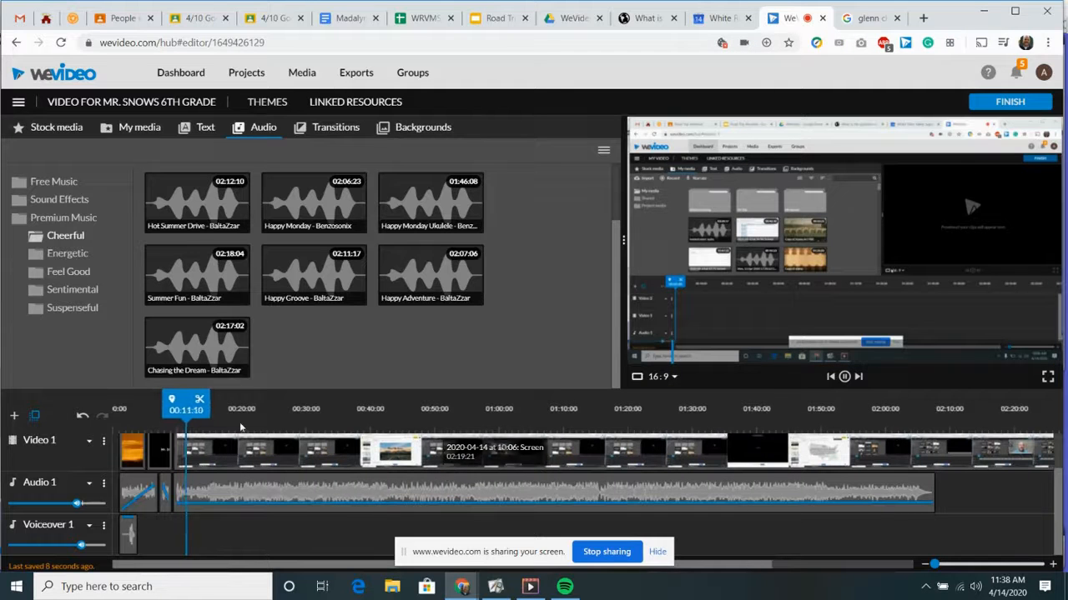
{"action": "key", "text": "space"}
{"action": "left_click_drag", "start_coordinate": [191, 407], "coordinate": [99, 406]}
{"action": "key", "text": "space"}
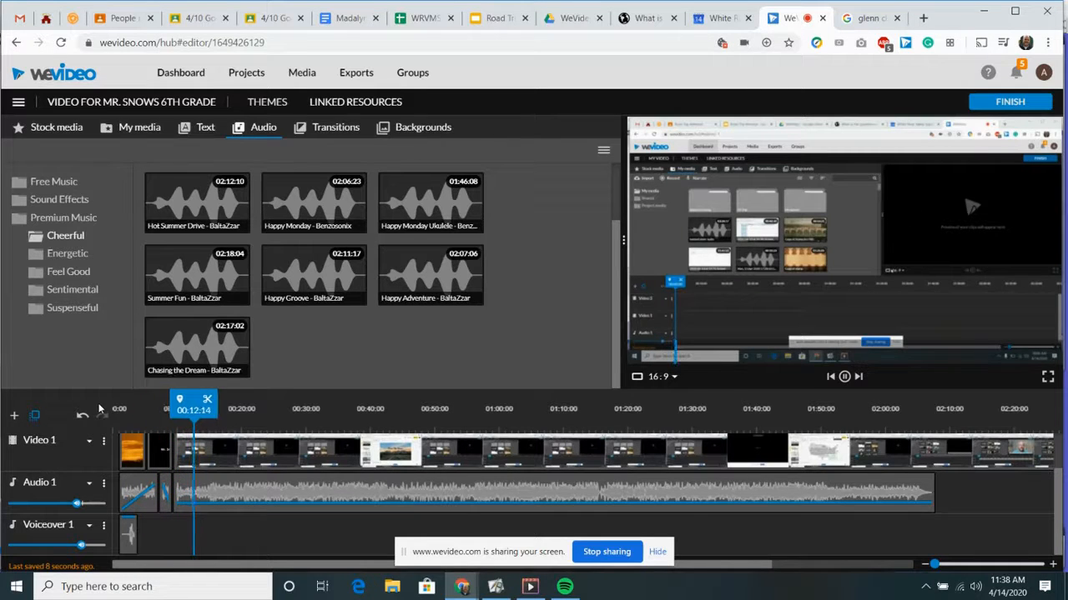
{"action": "key", "text": "space"}
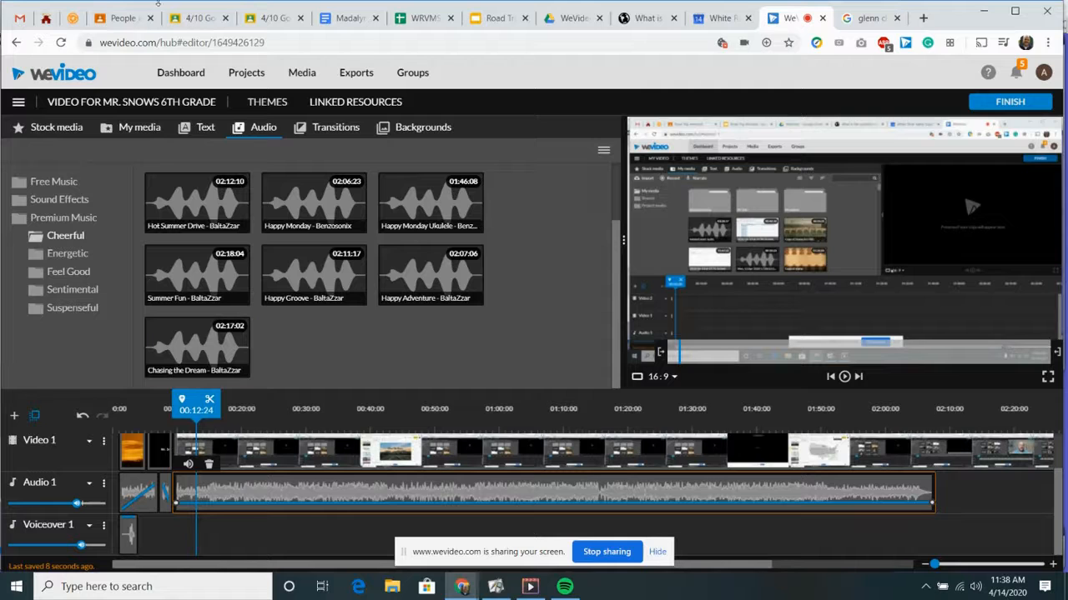
Step: Add a Cross blur transition between the title and the screen recording on Video 1
{"action": "left_click", "coordinate": [310, 132]}
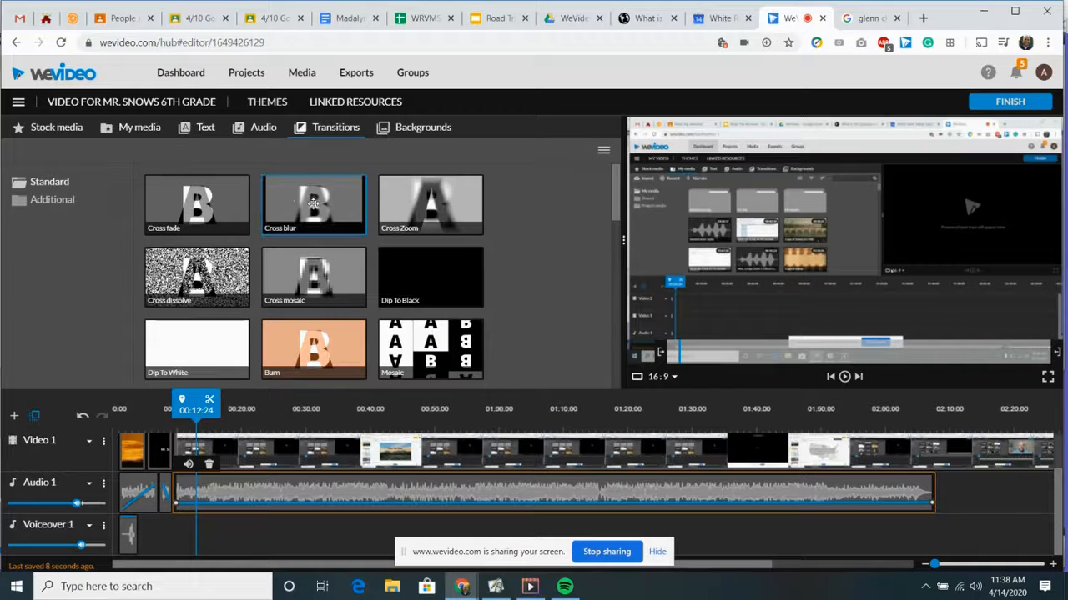
{"action": "mouse_move", "coordinate": [321, 208]}
{"action": "left_mouse_down"}
{"action": "mouse_move", "coordinate": [242, 299]}
{"action": "mouse_move", "coordinate": [175, 433]}
{"action": "mouse_move", "coordinate": [187, 461]}
{"action": "left_mouse_up"}
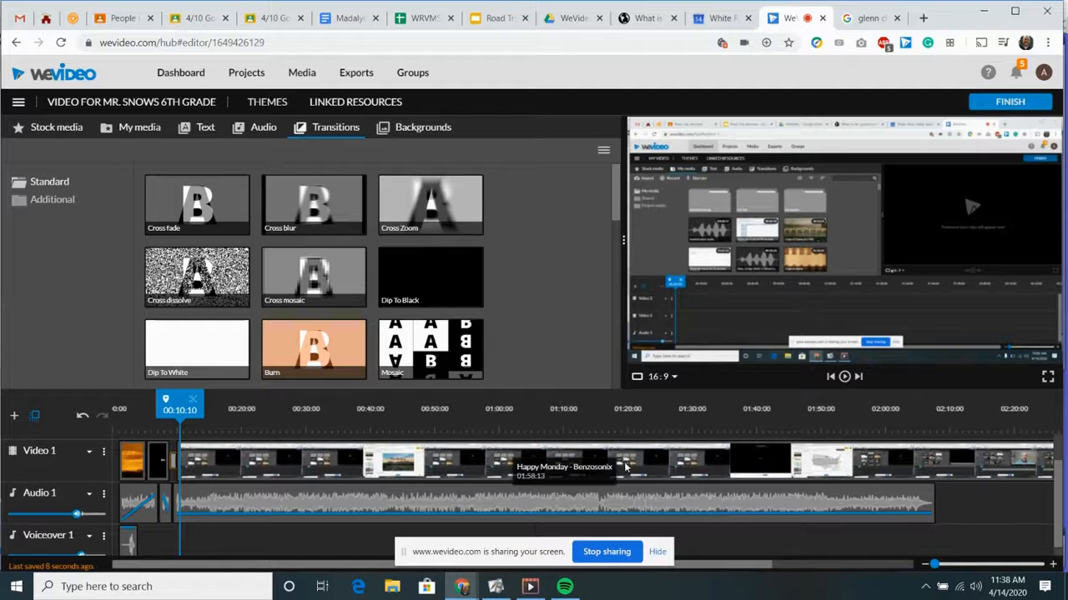
{"action": "scroll", "coordinate": [750, 458], "scroll_direction": "right", "scroll_amount": 5}
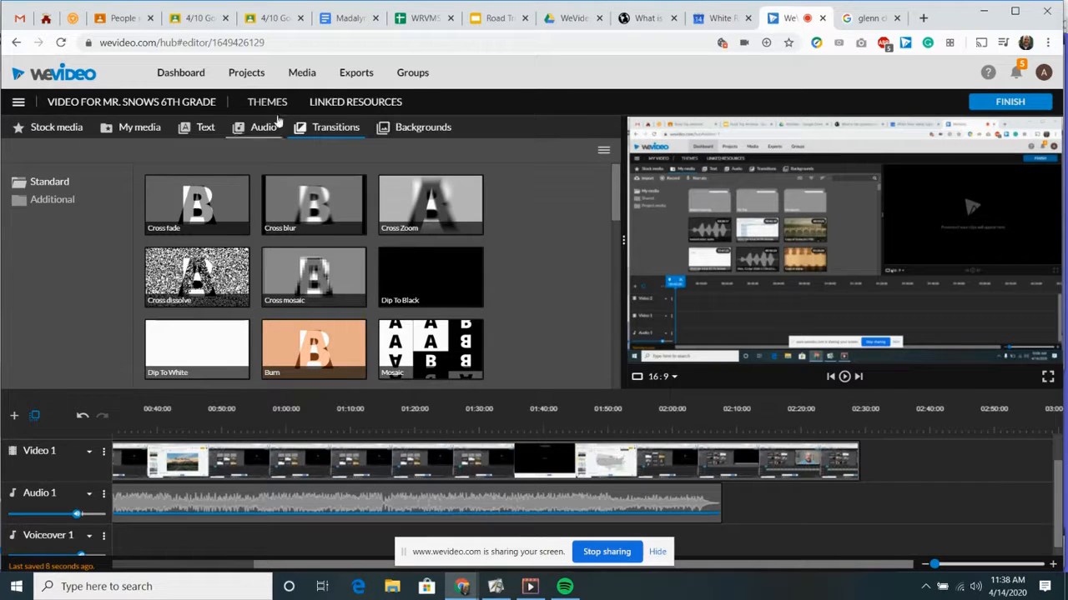
Step: Search the stock media for "california" and preview the slow-waving California flag clip
{"action": "left_click", "coordinate": [65, 125]}
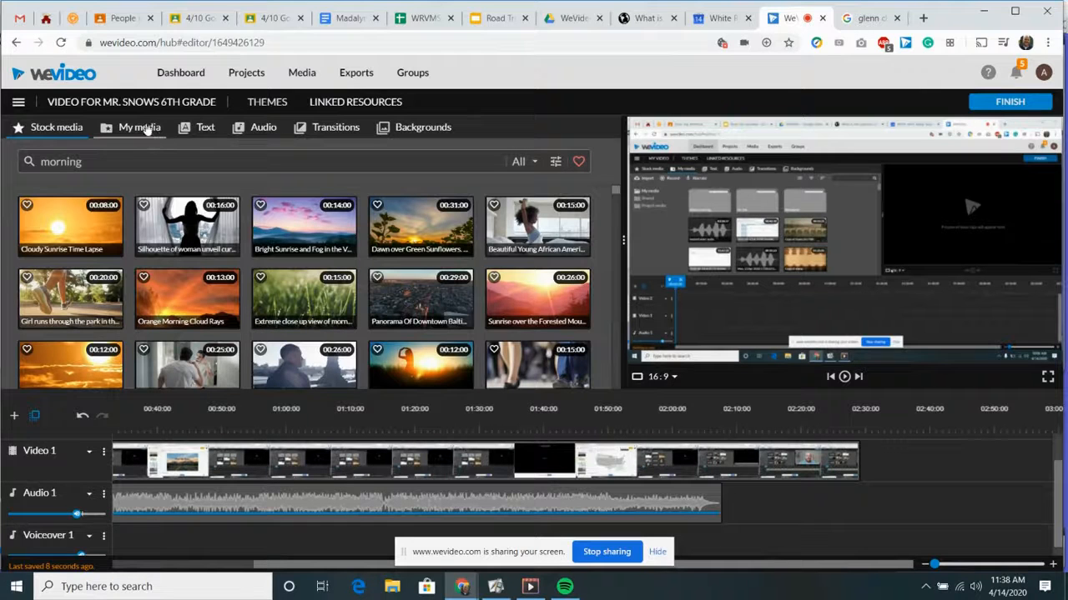
{"action": "double_click", "coordinate": [123, 161]}
{"action": "left_click", "coordinate": [123, 160]}
{"action": "type", "text": "califor"}
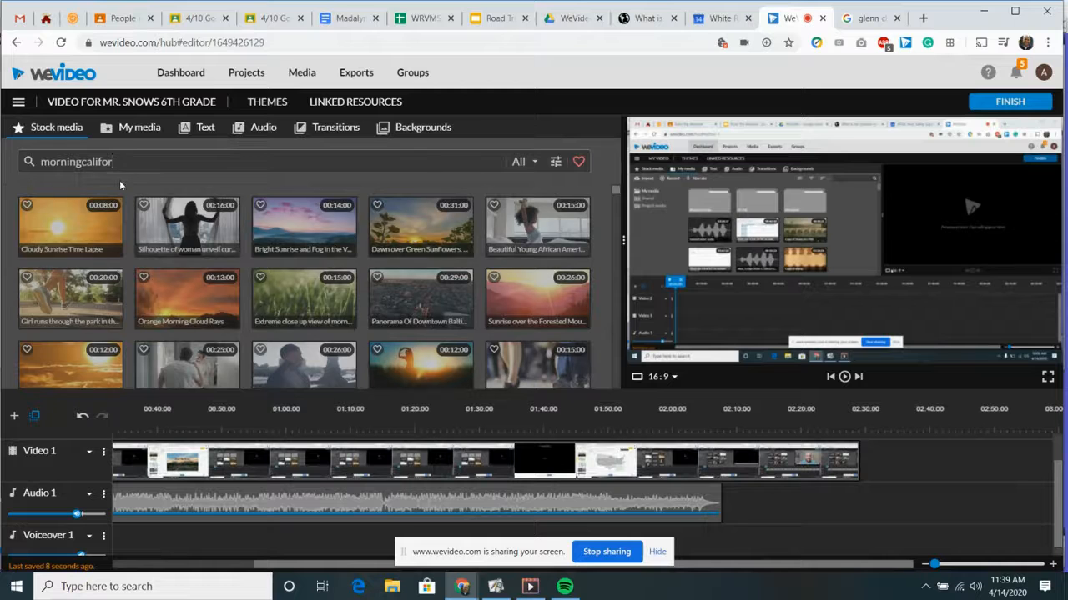
{"action": "double_click", "coordinate": [115, 163]}
{"action": "type", "text": "call"}
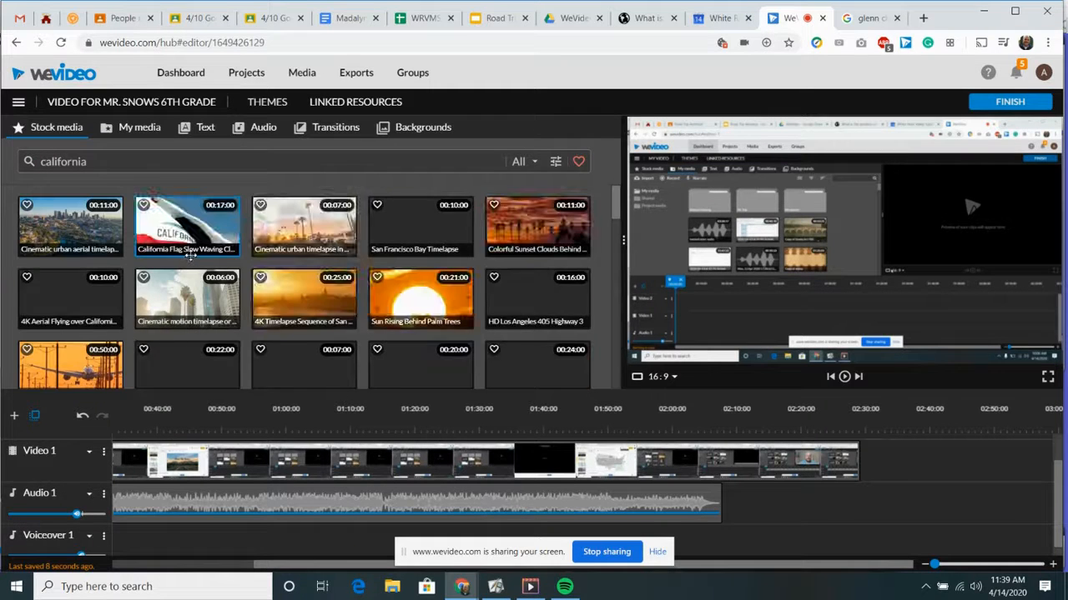
{"action": "left_click", "coordinate": [187, 227]}
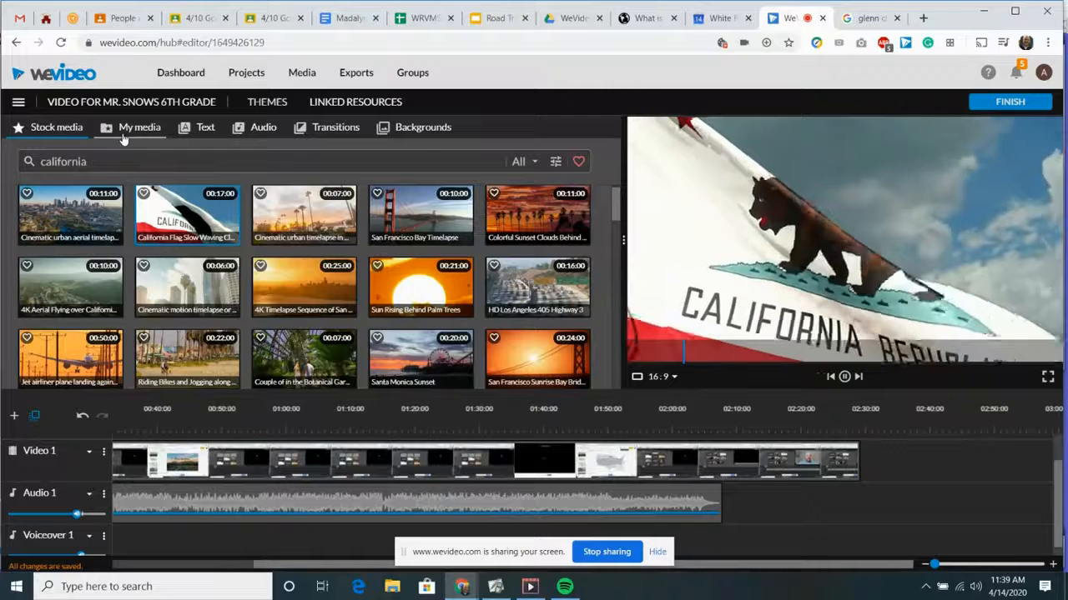
Step: Look through the available personal media, motion titles, cheerful music, standard transitions and backgrounds
{"action": "left_click", "coordinate": [121, 139]}
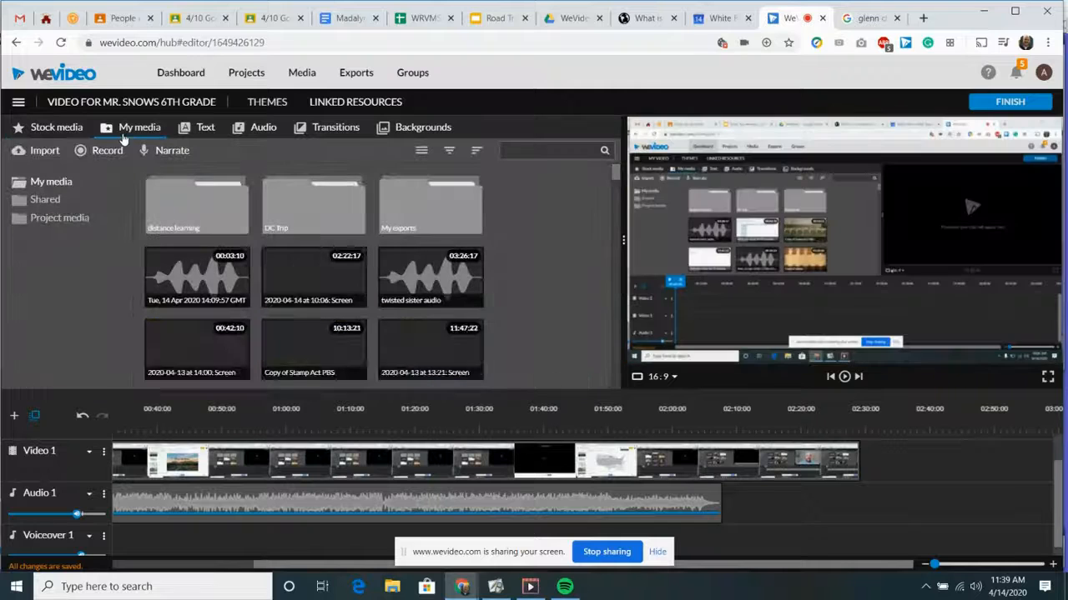
{"action": "left_click", "coordinate": [192, 127]}
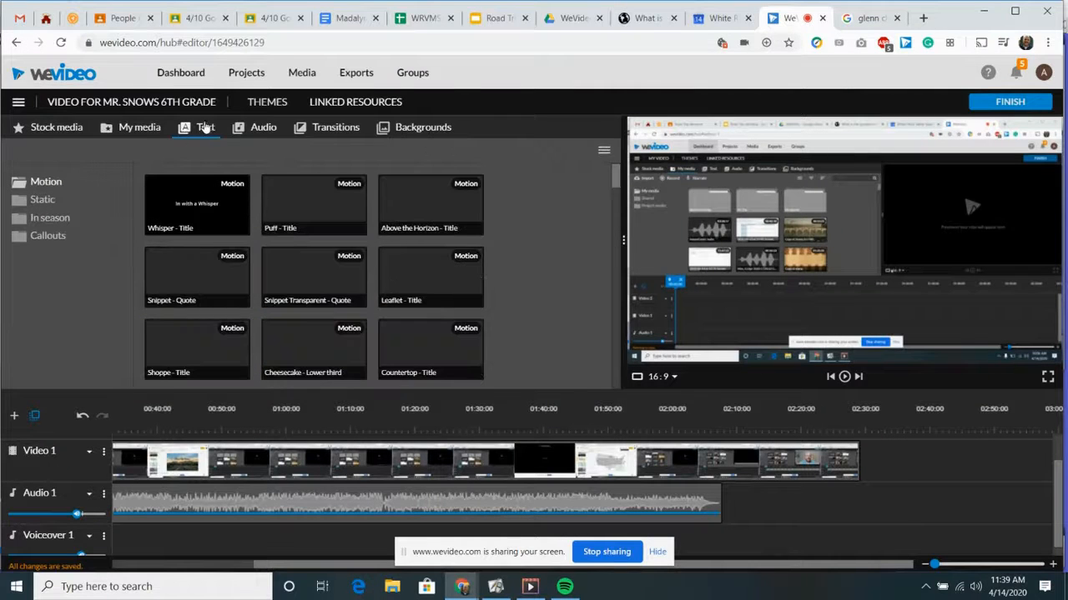
{"action": "left_click", "coordinate": [264, 126]}
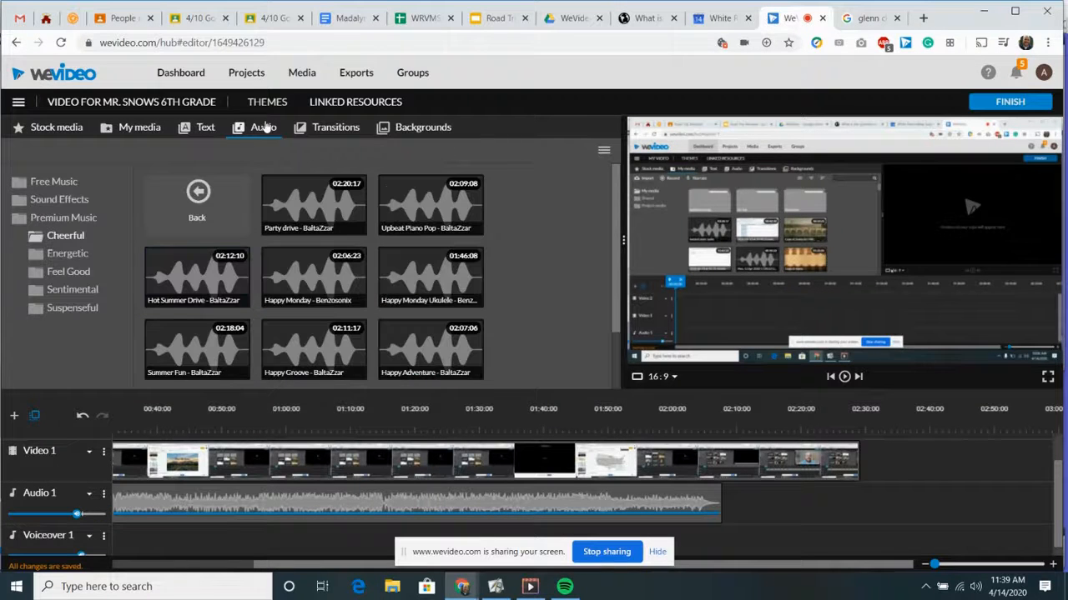
{"action": "left_click", "coordinate": [323, 131]}
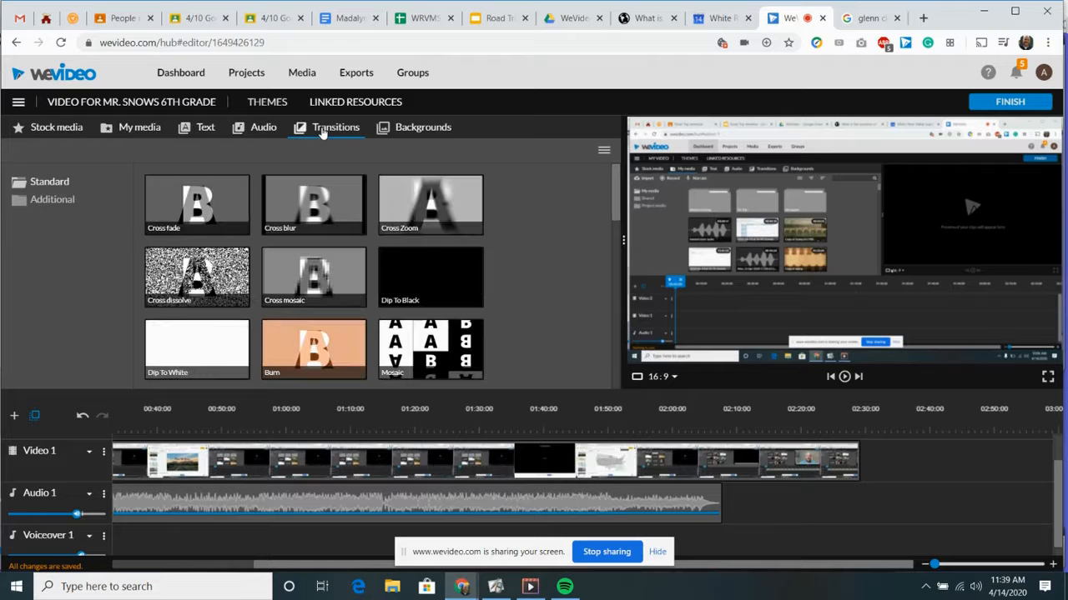
{"action": "left_click", "coordinate": [411, 132]}
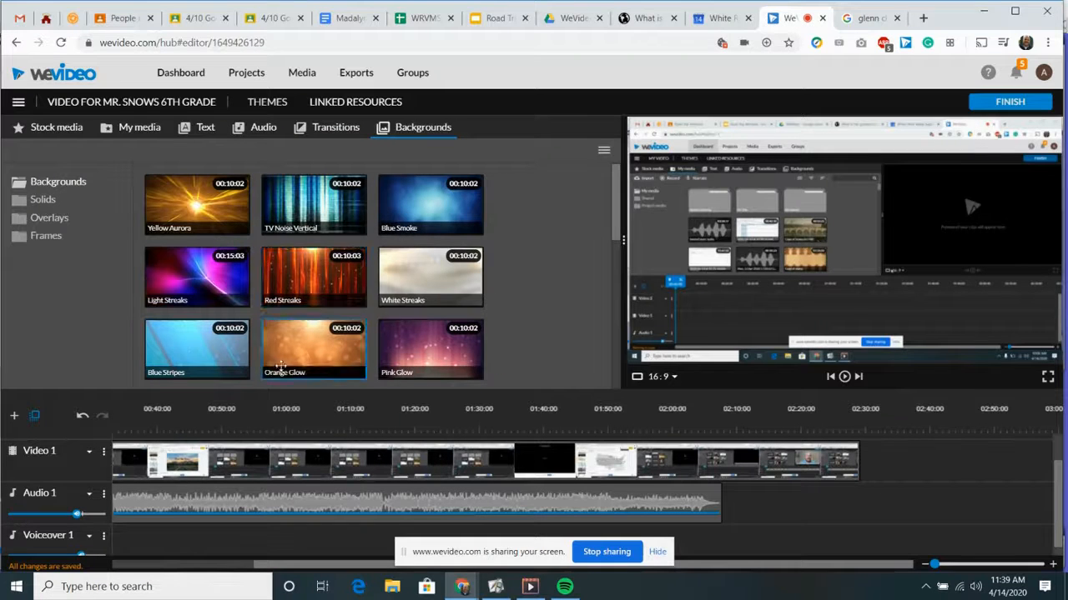